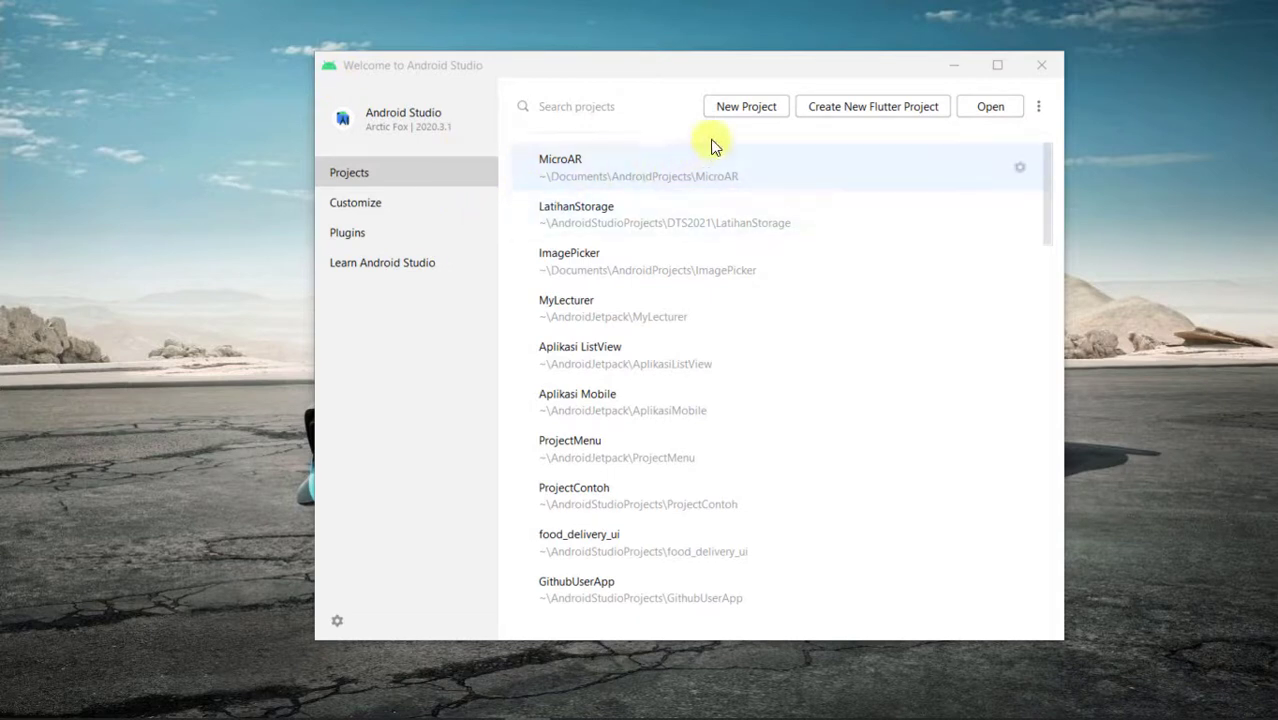
# Step: Start a new phone and tablet project using the Google Maps Activity template
pyautogui.click(757, 110)
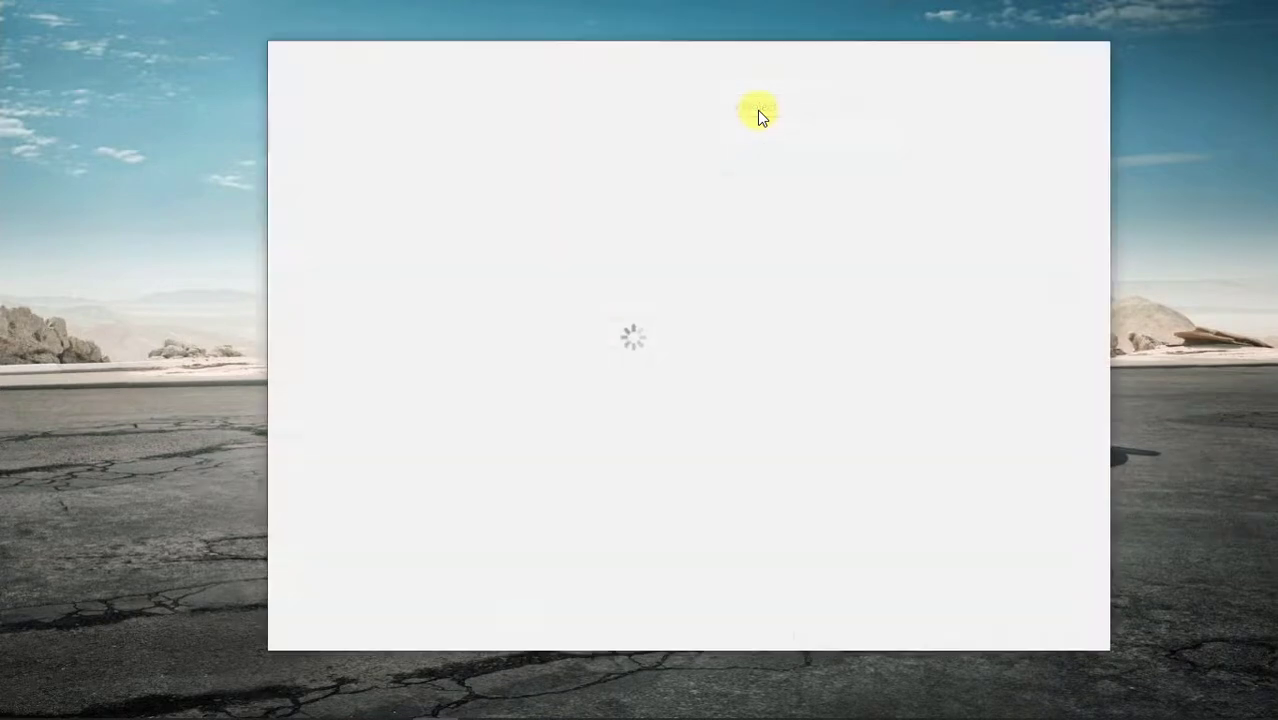
pyautogui.scroll(-2, 747, 328)
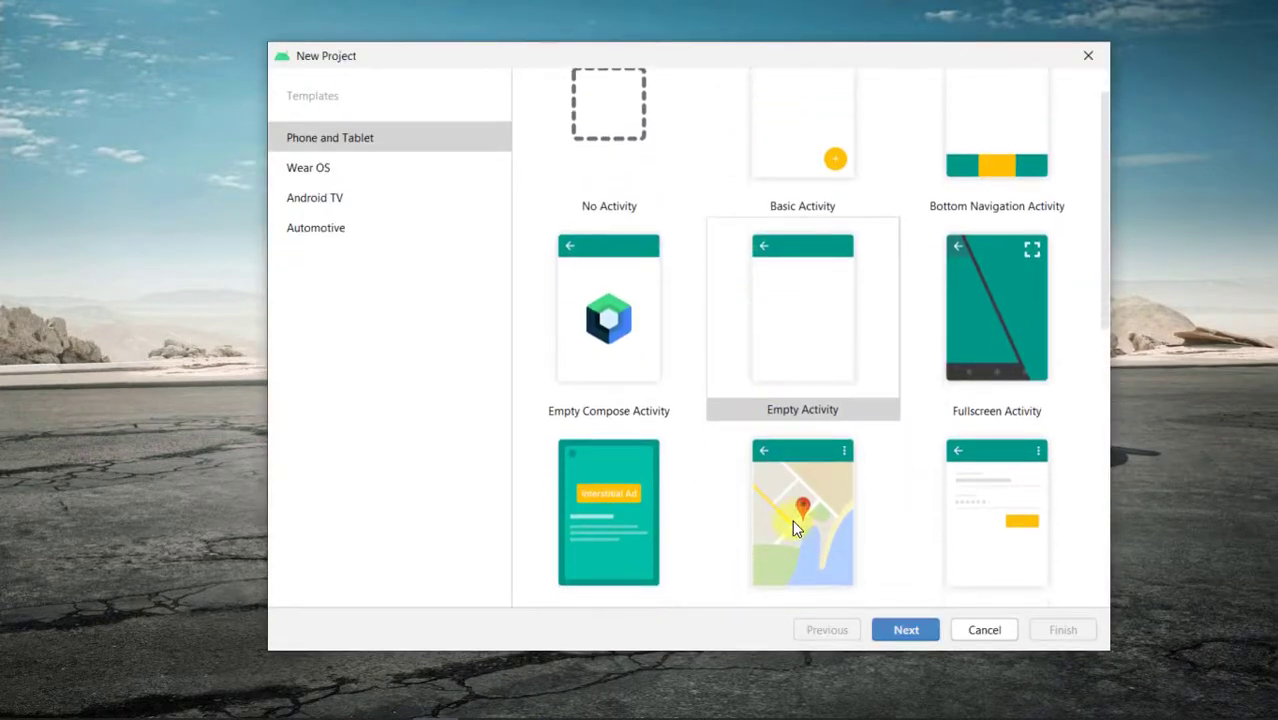
pyautogui.click(792, 519)
pyautogui.scroll(-1, 830, 522)
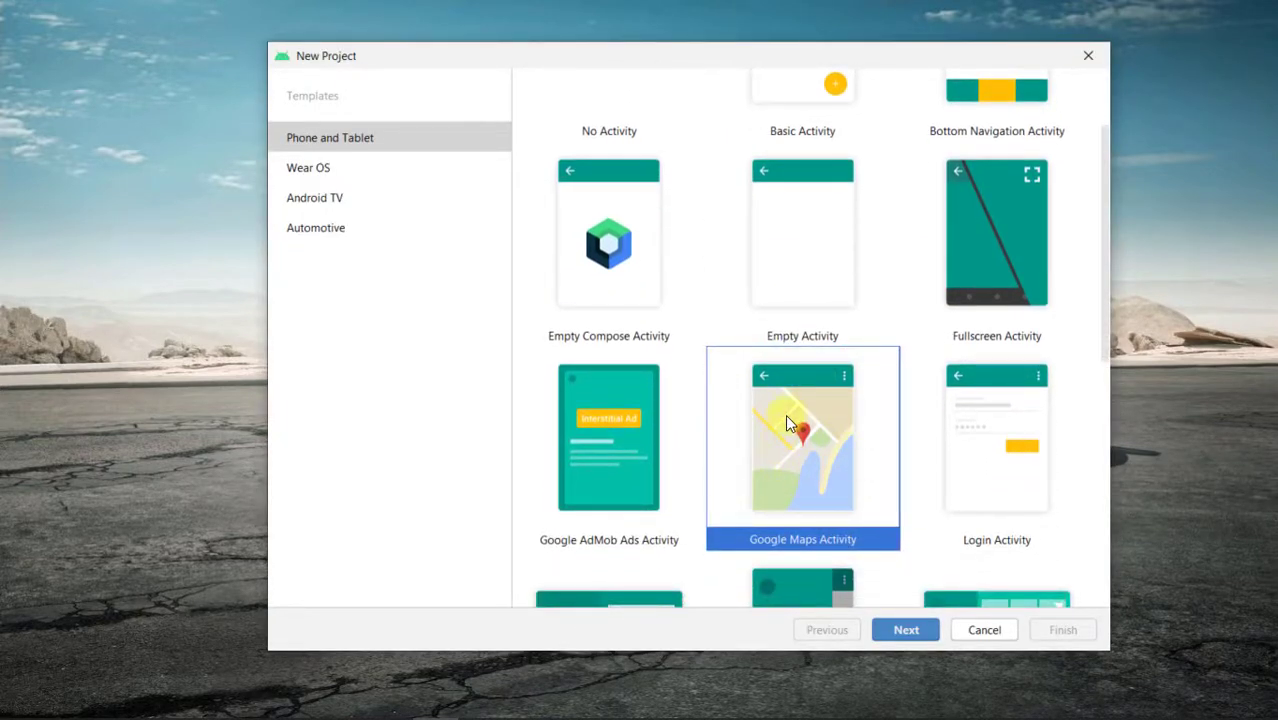
pyautogui.scroll(-1, 785, 411)
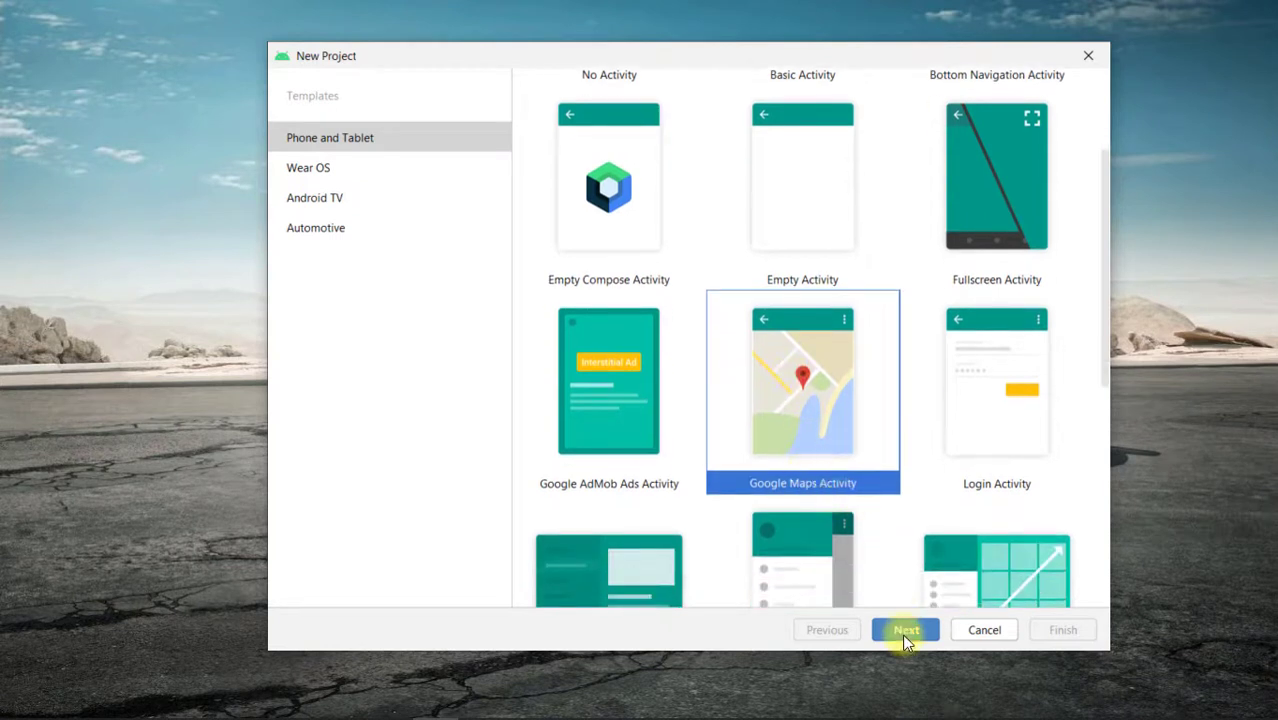
pyautogui.click(905, 635)
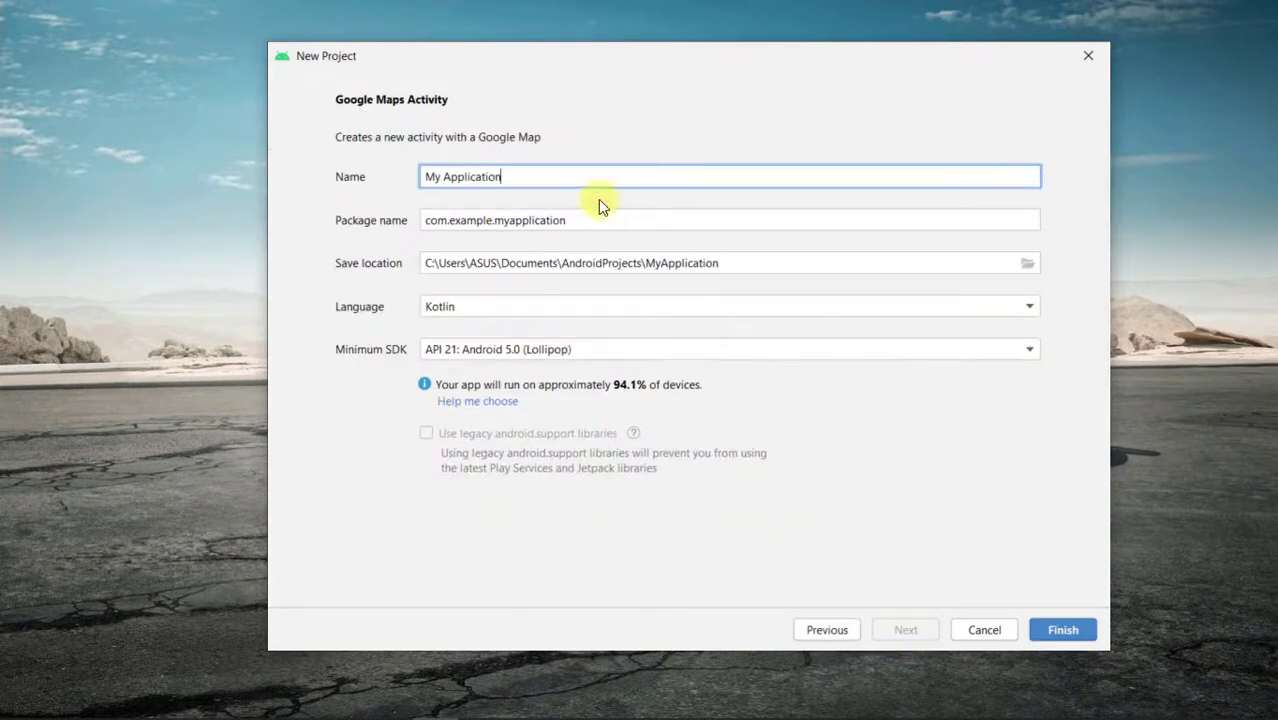
# Step: Name the project Aplikasi Map, set its language to Java, and create it
pyautogui.moveTo(553, 180); pyautogui.dragTo(329, 147)
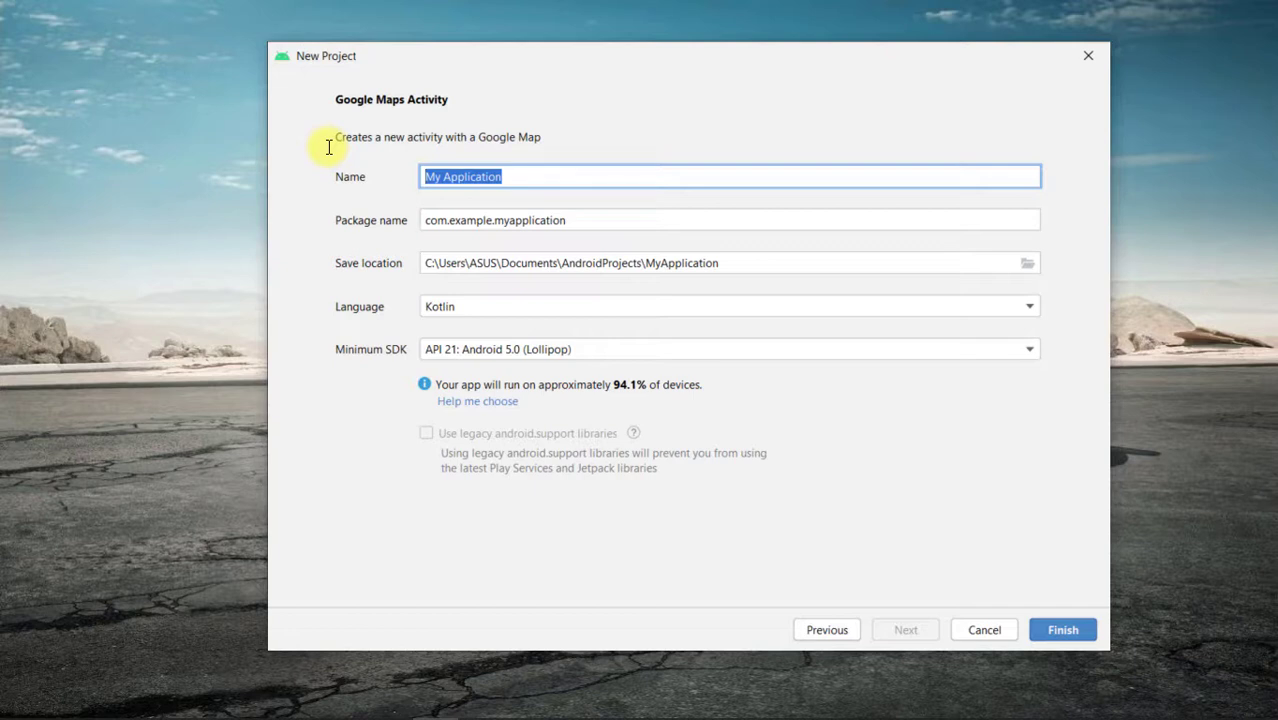
pyautogui.write('Aplikasi Map')
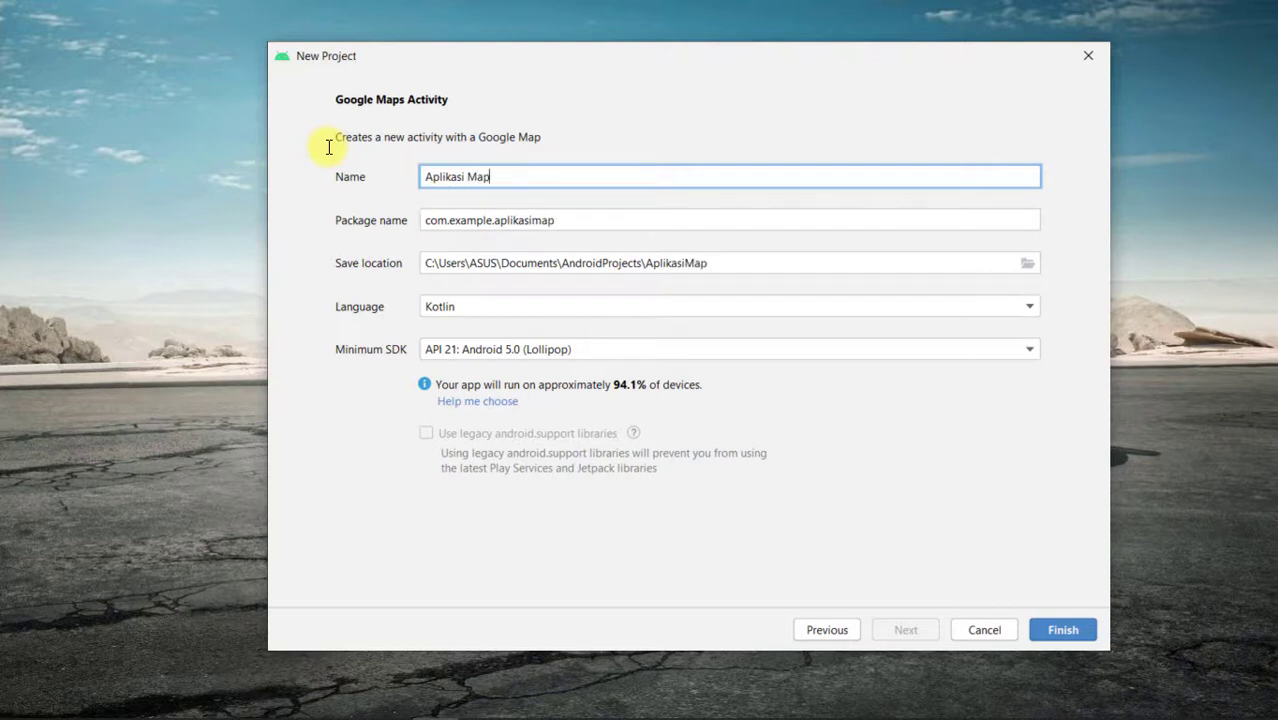
pyautogui.click(462, 313)
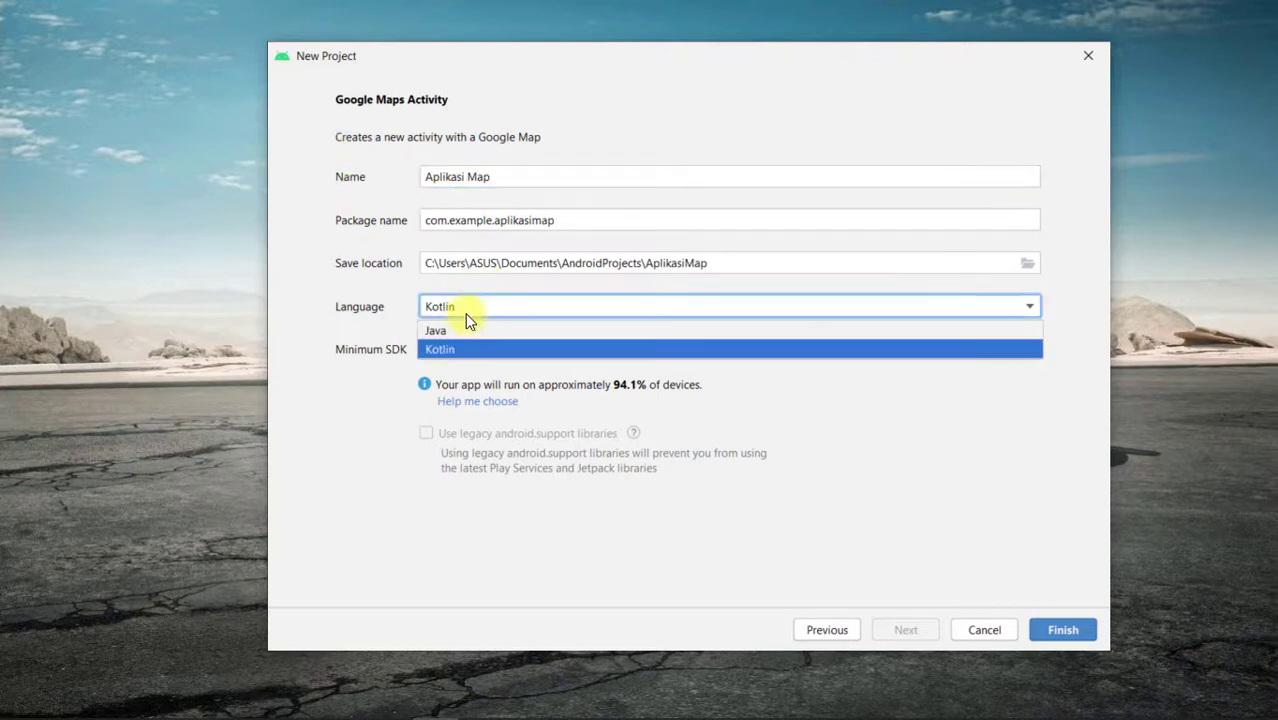
pyautogui.click(465, 326)
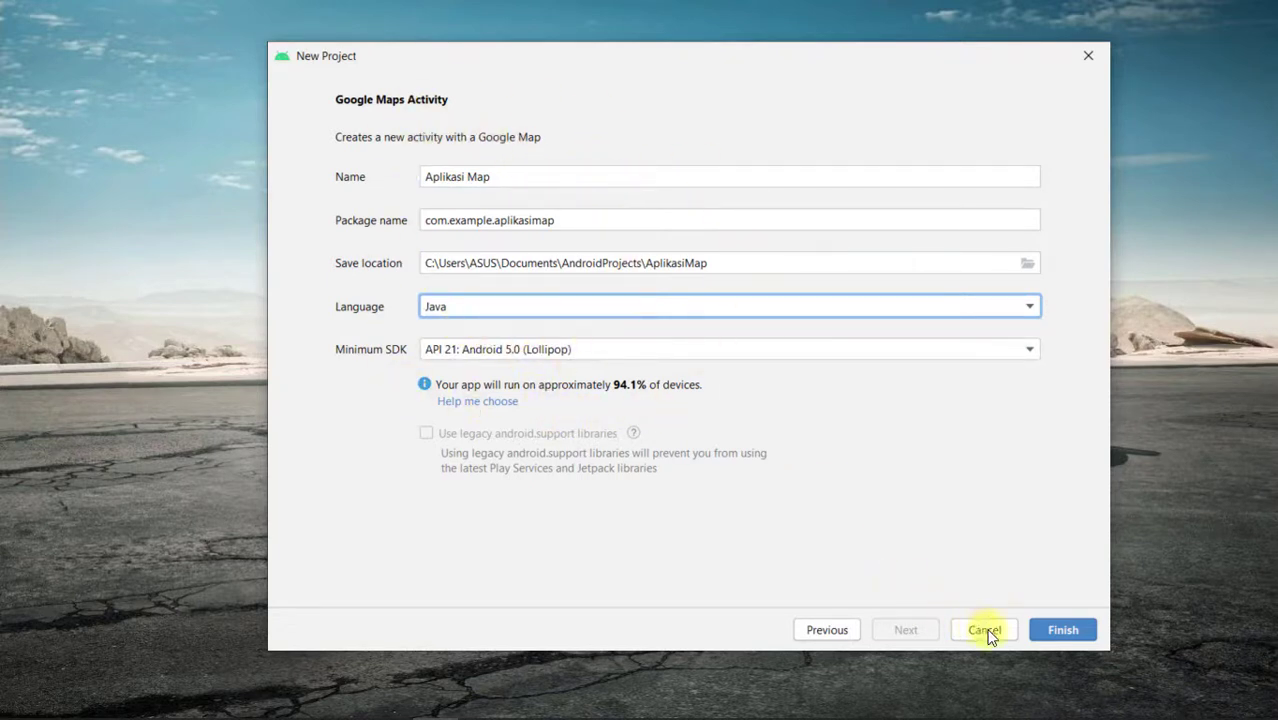
pyautogui.click(1062, 630)
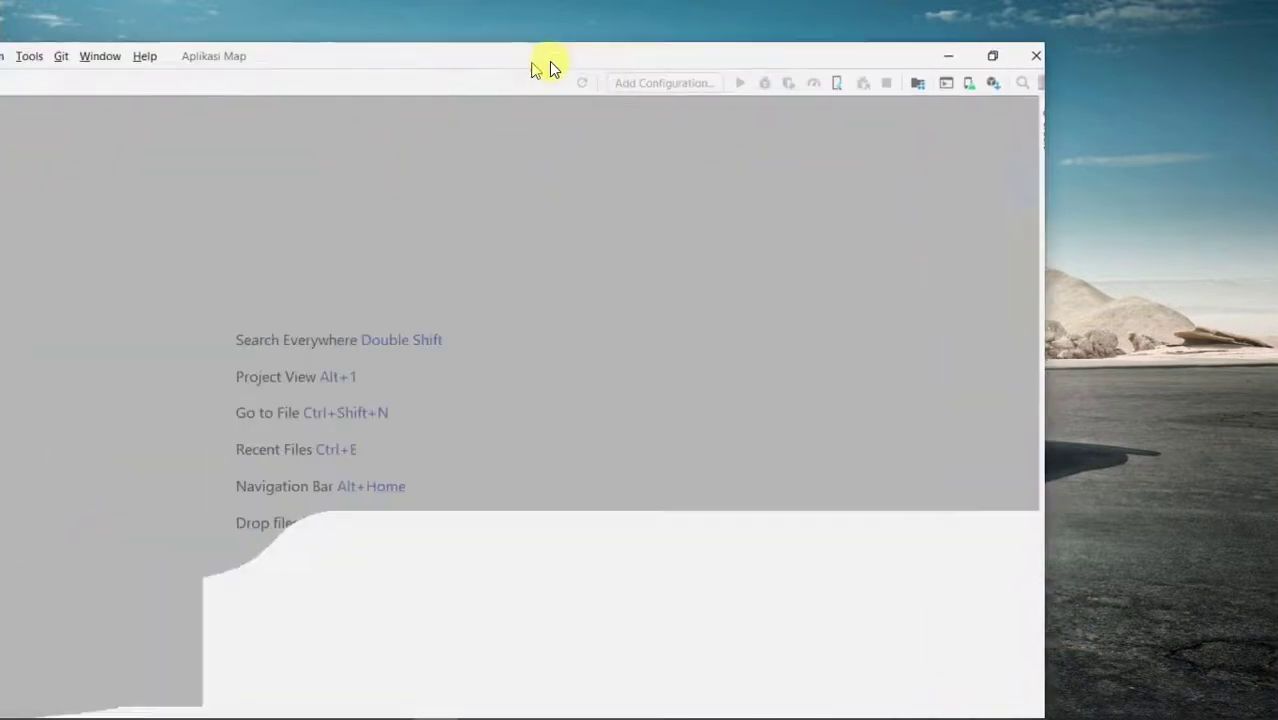
# Step: Maximize the Aplikasi Map project window and narrow the project tree to widen the code editor
pyautogui.moveTo(549, 61); pyautogui.dragTo(637, 61)
pyautogui.doubleClick(639, 61)
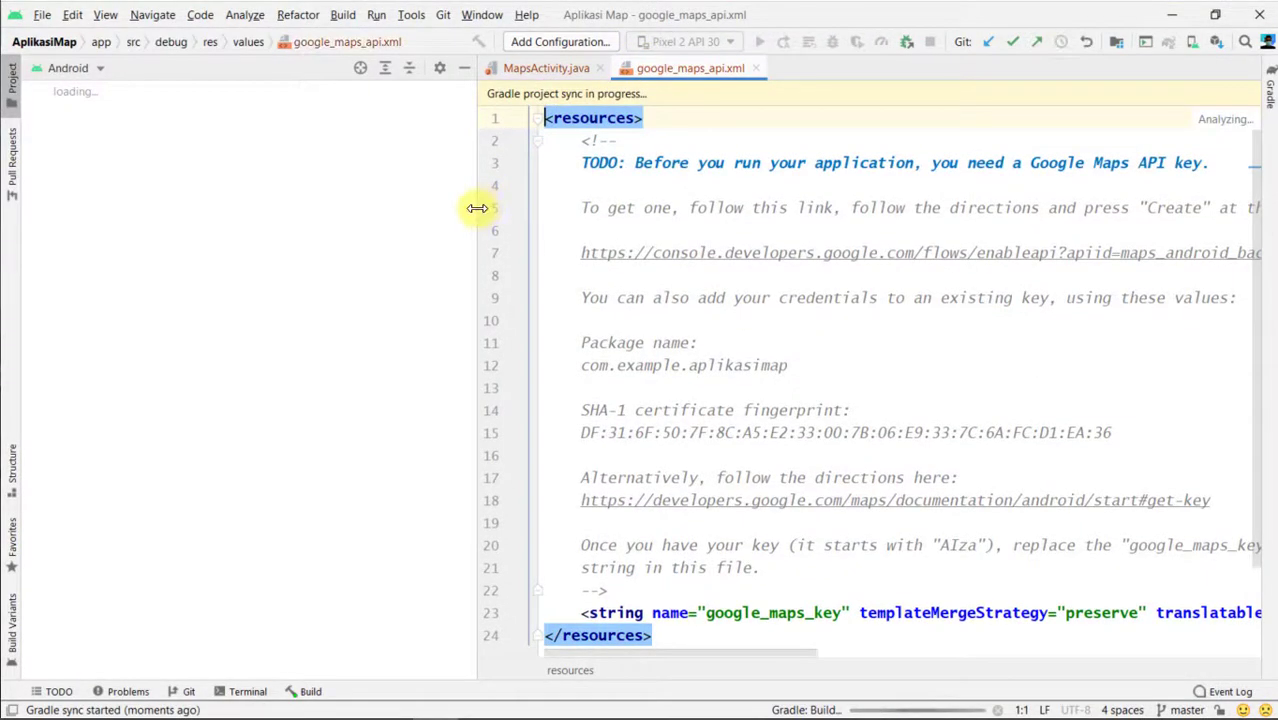
pyautogui.moveTo(476, 206); pyautogui.dragTo(324, 205)
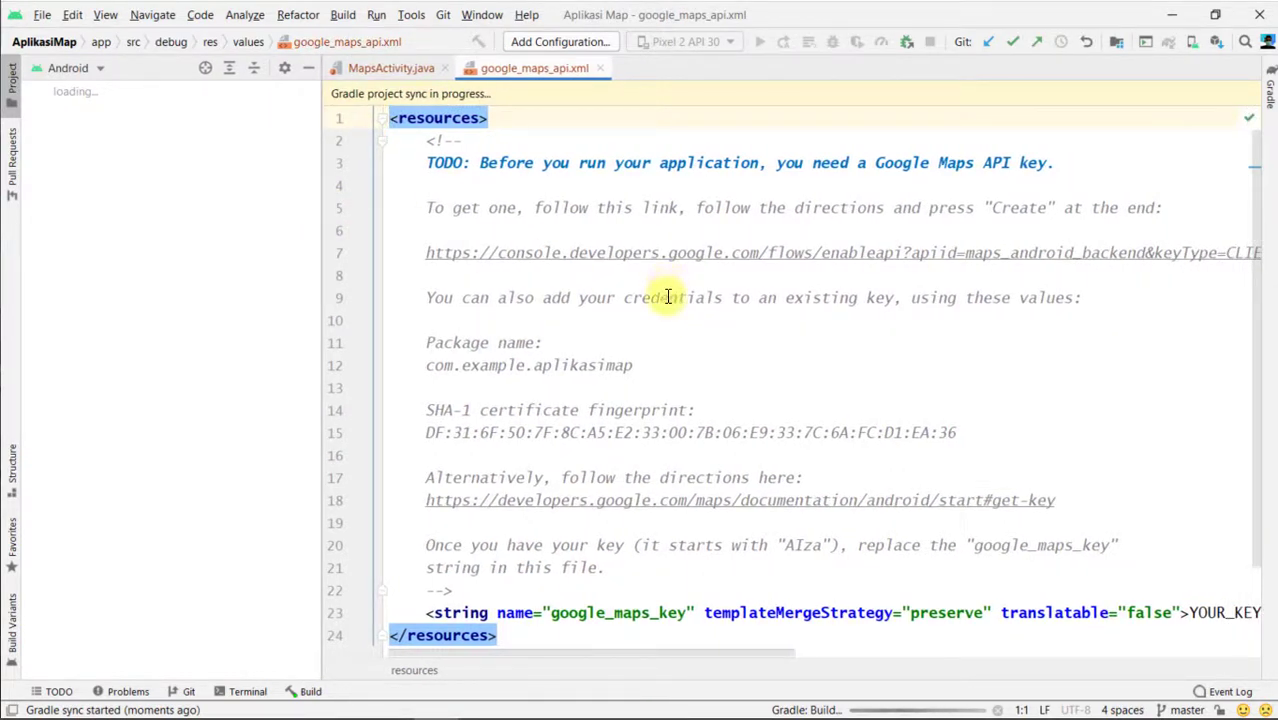
# Step: Find the google_maps_key string in google_maps_api.xml and select its YOUR_KEY_HERE placeholder
pyautogui.scroll(-2, 662, 300)
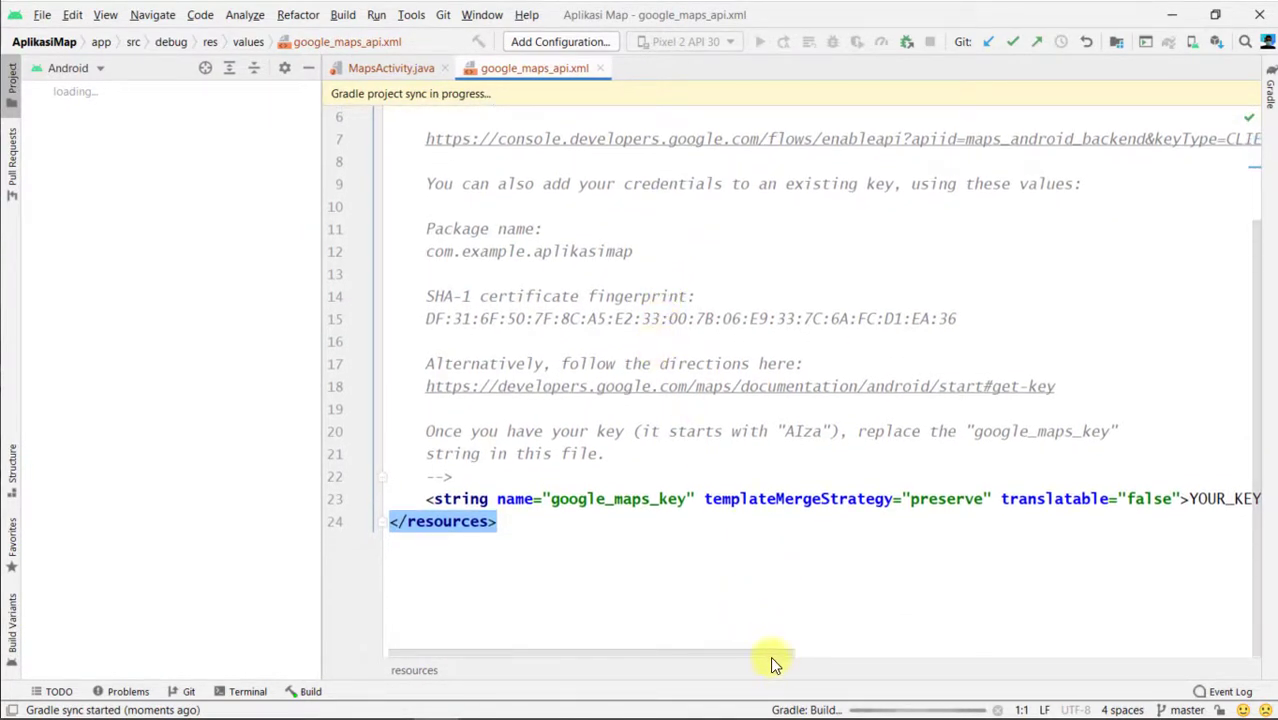
pyautogui.moveTo(773, 654); pyautogui.dragTo(836, 537)
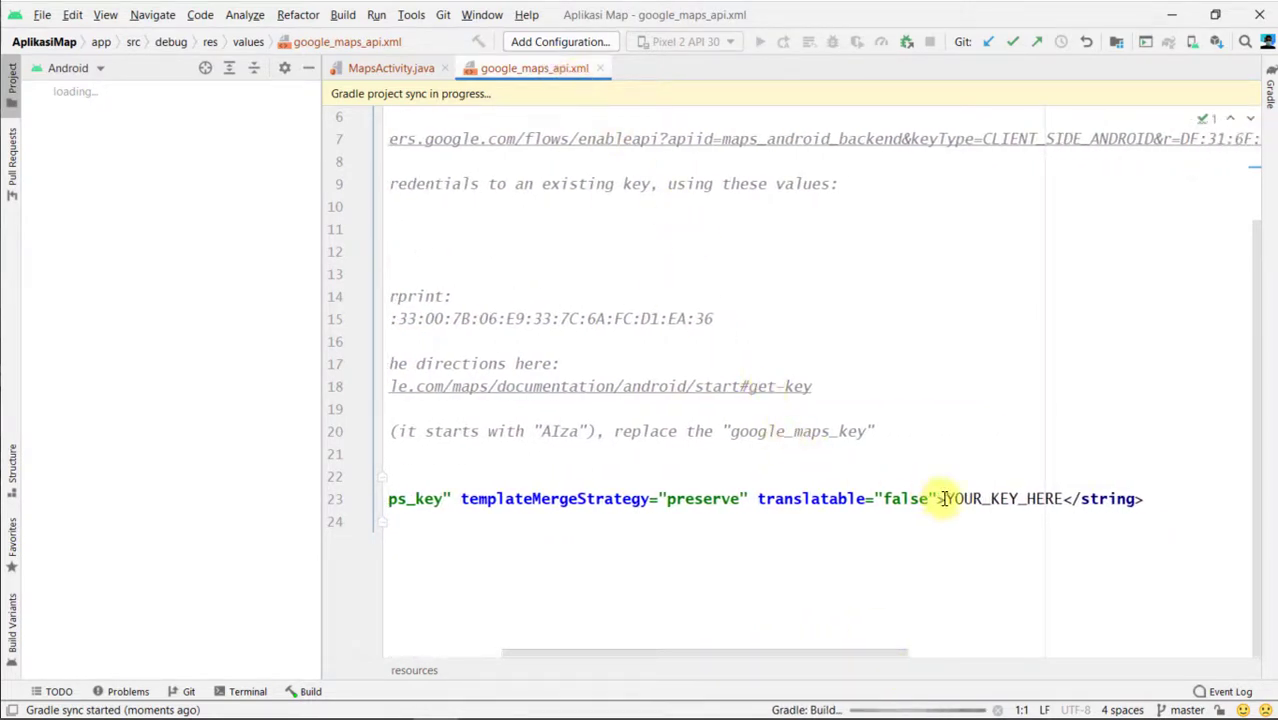
pyautogui.moveTo(946, 498); pyautogui.dragTo(1062, 500)
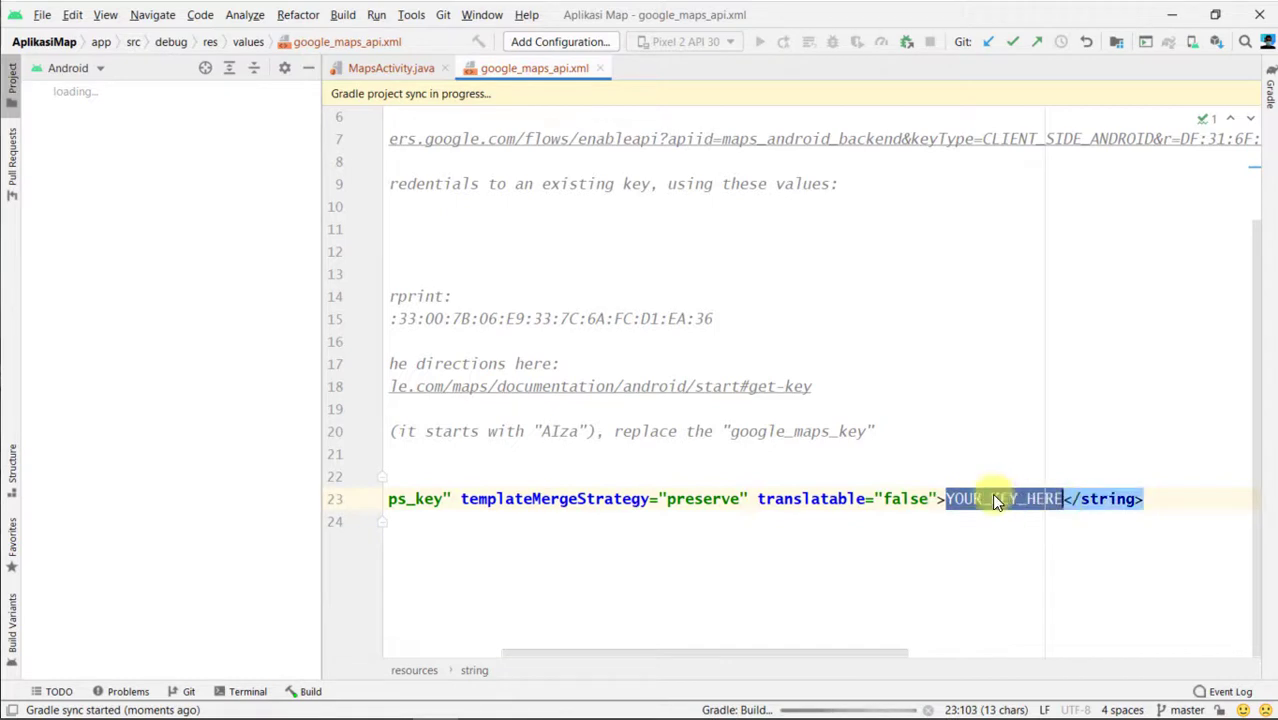
pyautogui.click(950, 499)
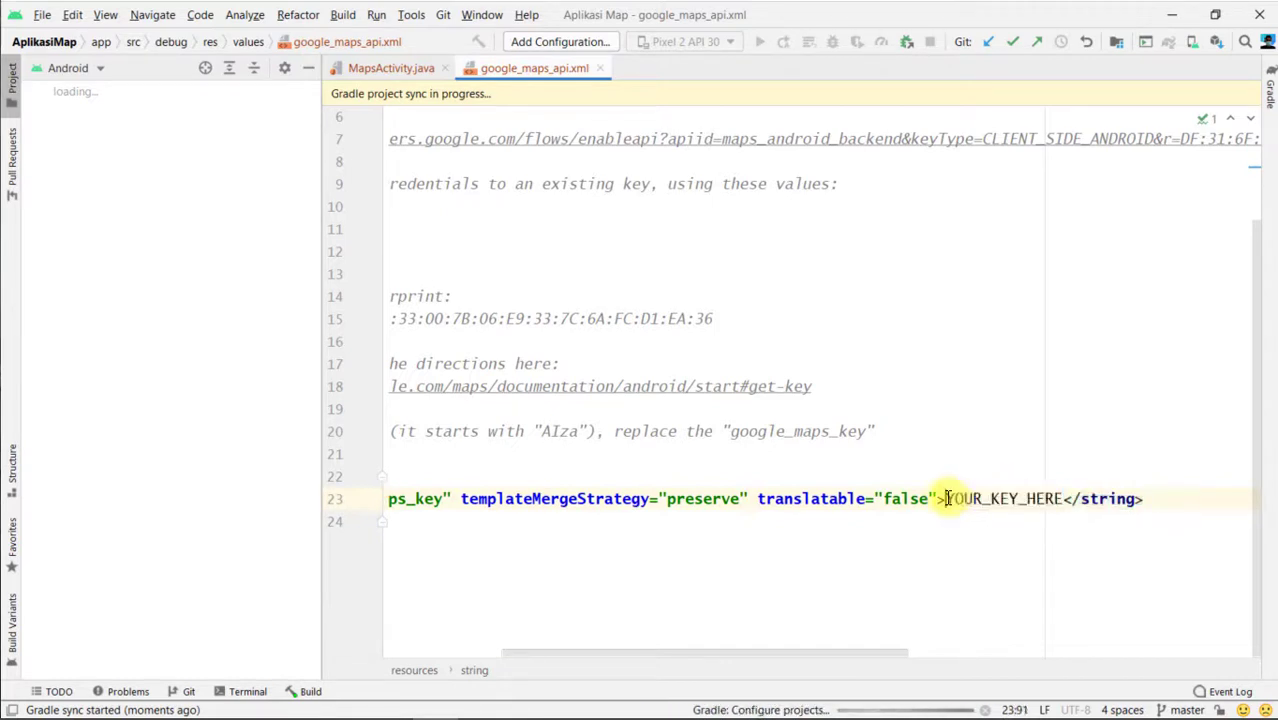
pyautogui.moveTo(945, 498); pyautogui.dragTo(1063, 500)
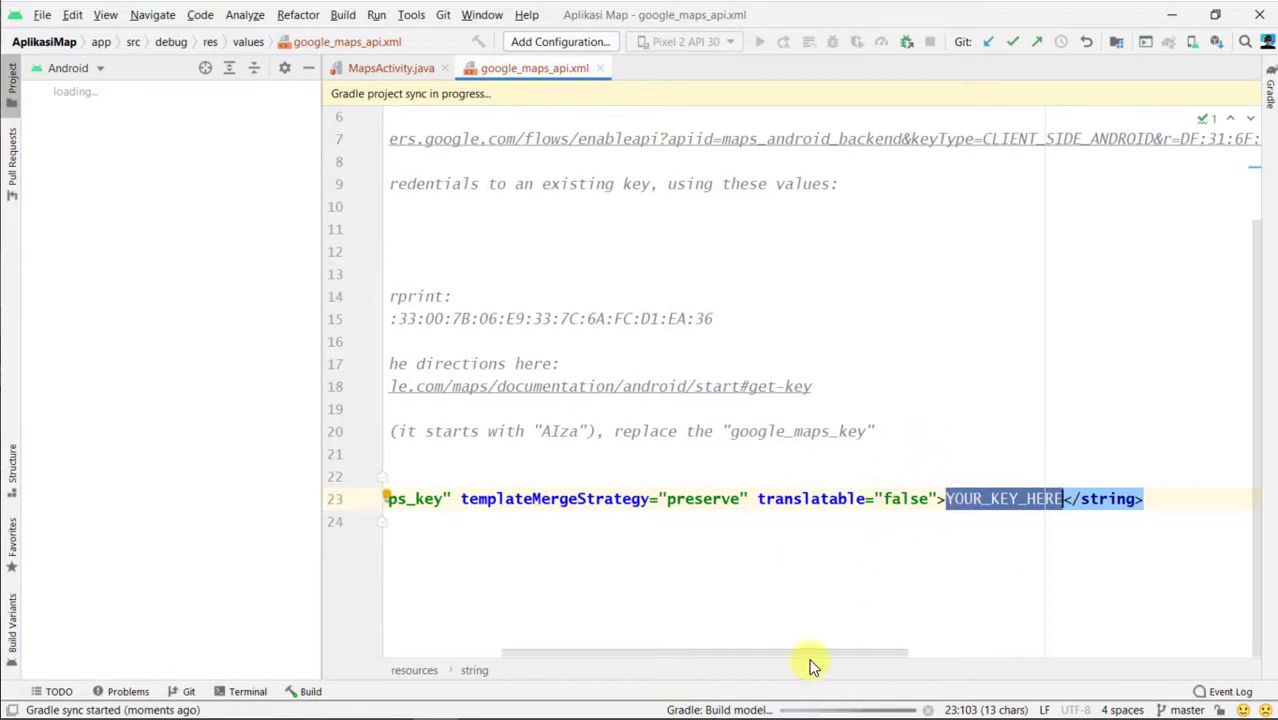
pyautogui.moveTo(765, 653); pyautogui.dragTo(650, 655)
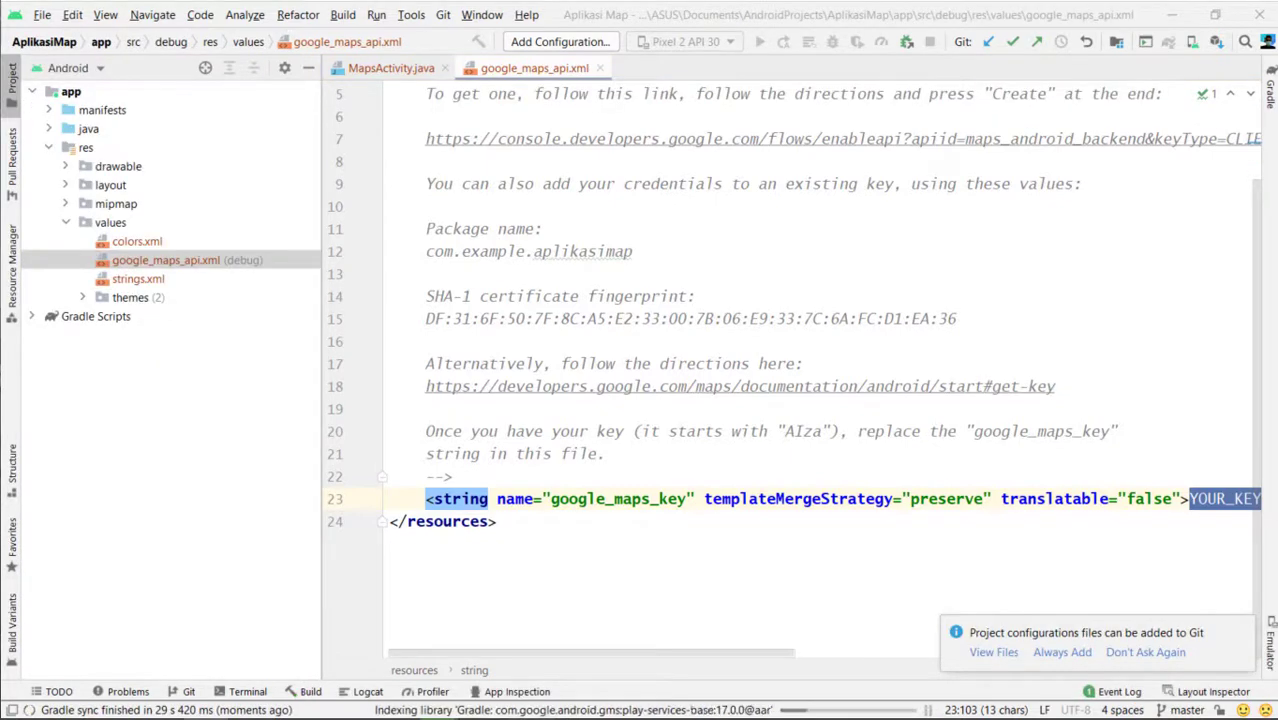
# Step: Switch to the Google Cloud Platform dashboard in Chrome, maximize its window, and examine the console.cloud.google.com address
pyautogui.hotkey('alt', 'Tab')
pyautogui.moveTo(211, 249); pyautogui.dragTo(735, 164)
pyautogui.doubleClick(735, 164)
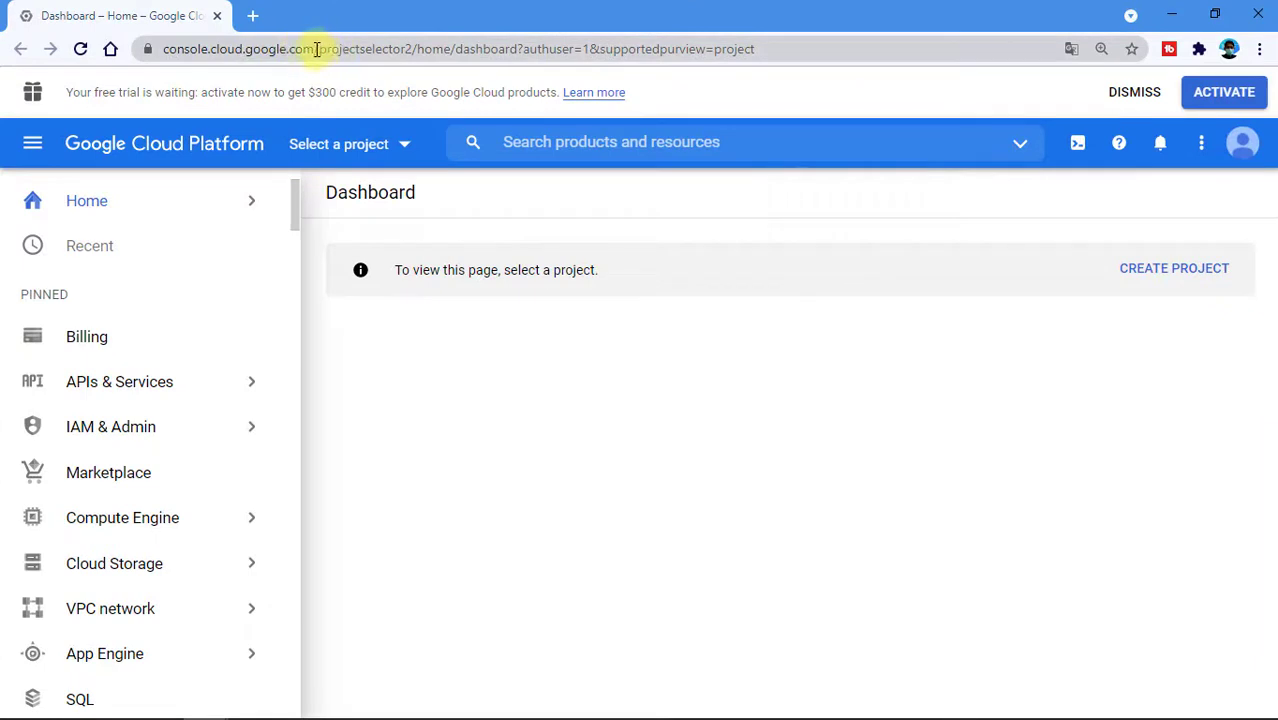
pyautogui.moveTo(316, 49); pyautogui.dragTo(162, 20)
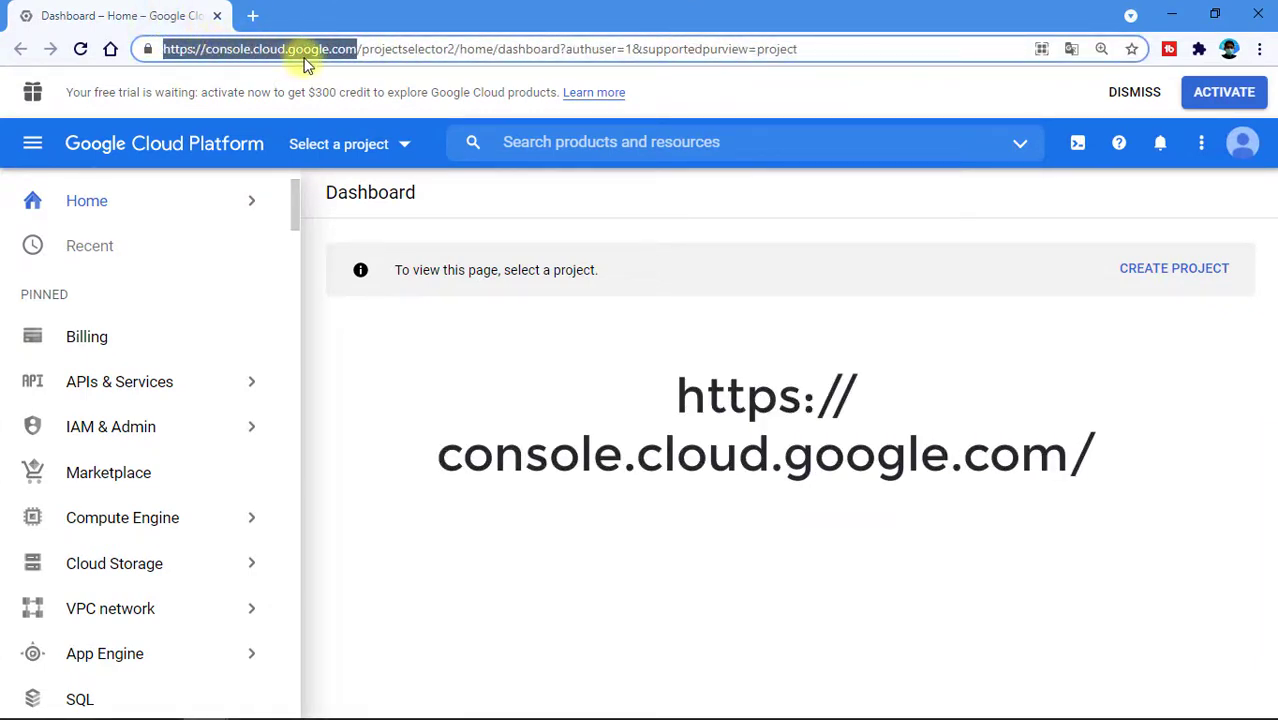
pyautogui.click(637, 320)
# Step: Create a Google Cloud project named GoogleMapAndroid with no organization and dismiss the notifications
pyautogui.moveTo(20, 505)
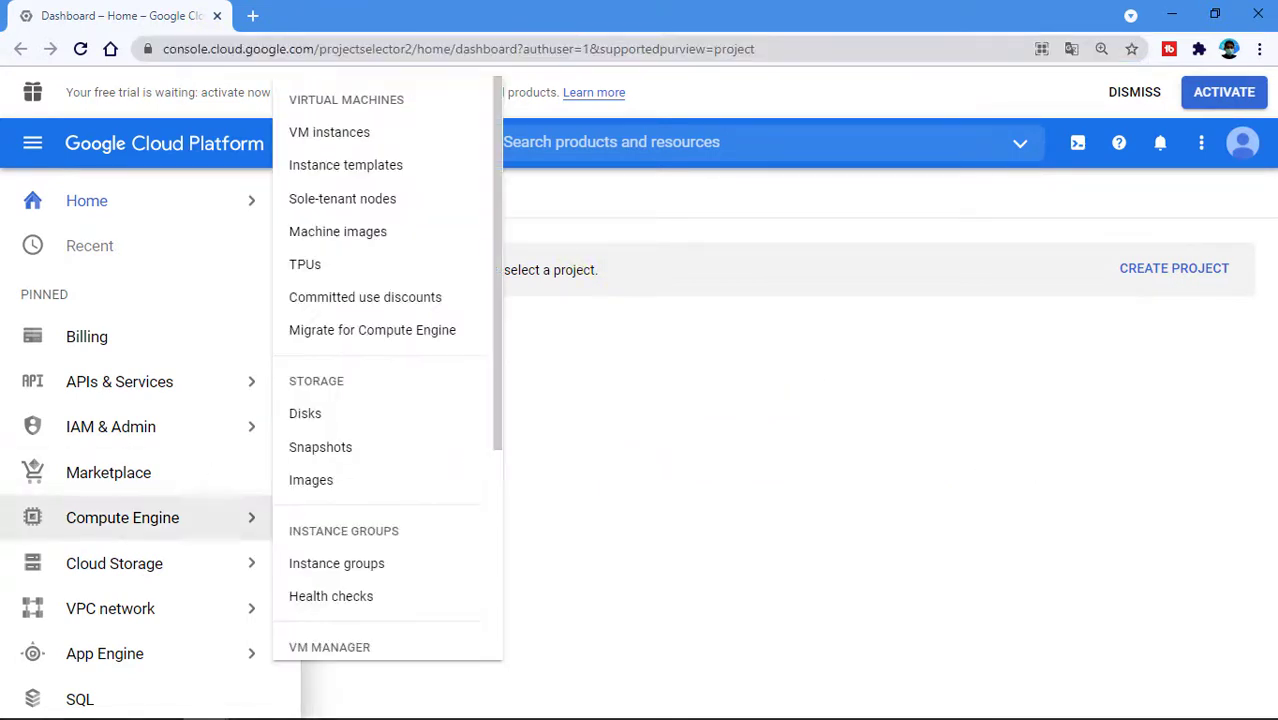
pyautogui.click(1133, 269)
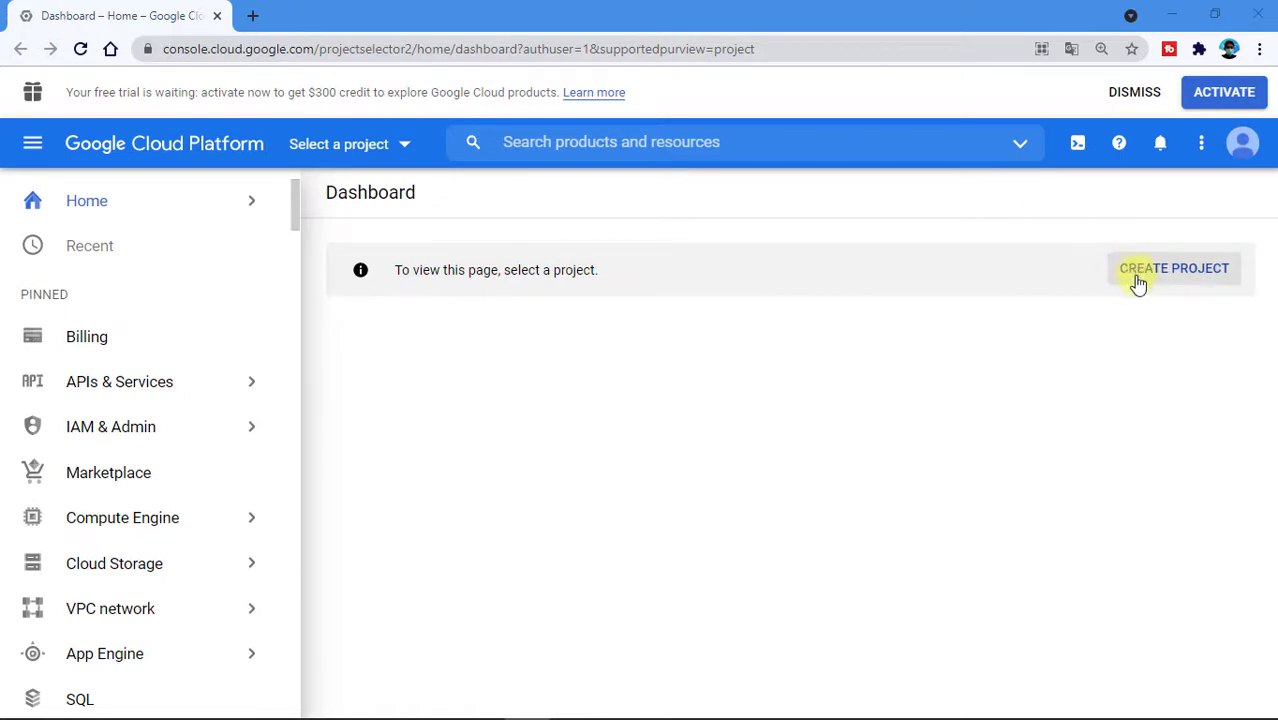
pyautogui.click(1130, 280)
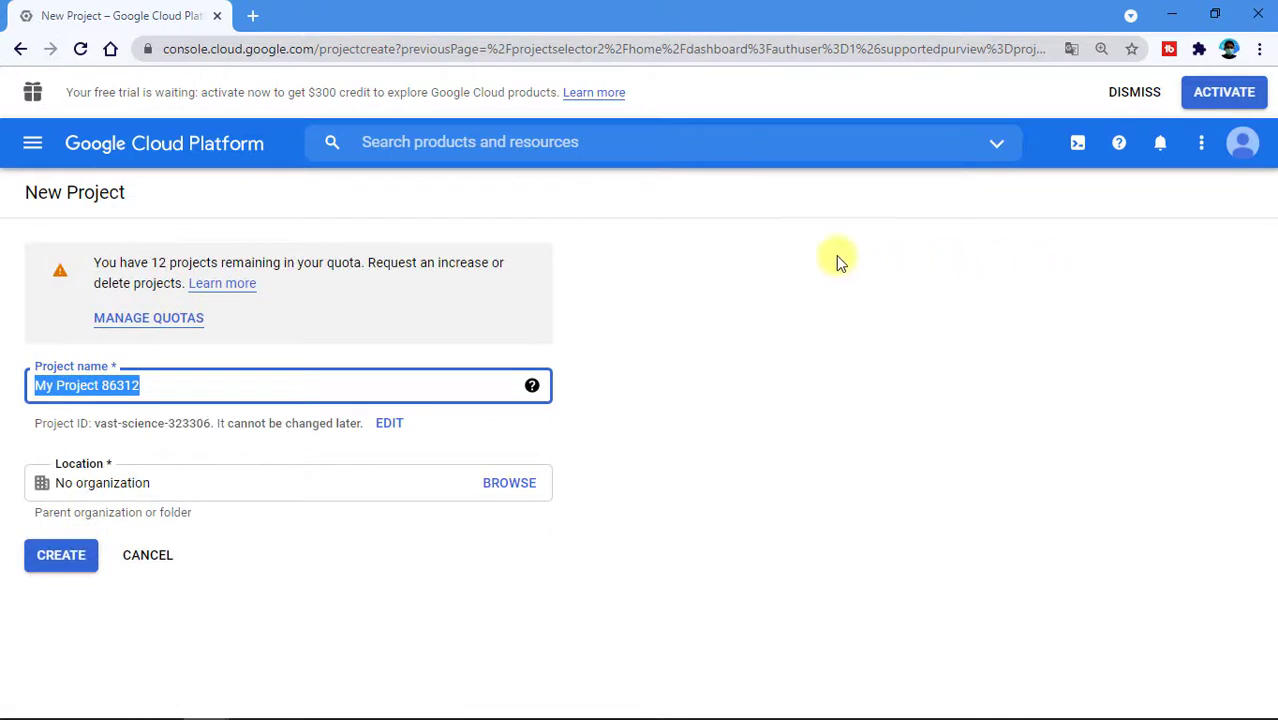
pyautogui.write('G')
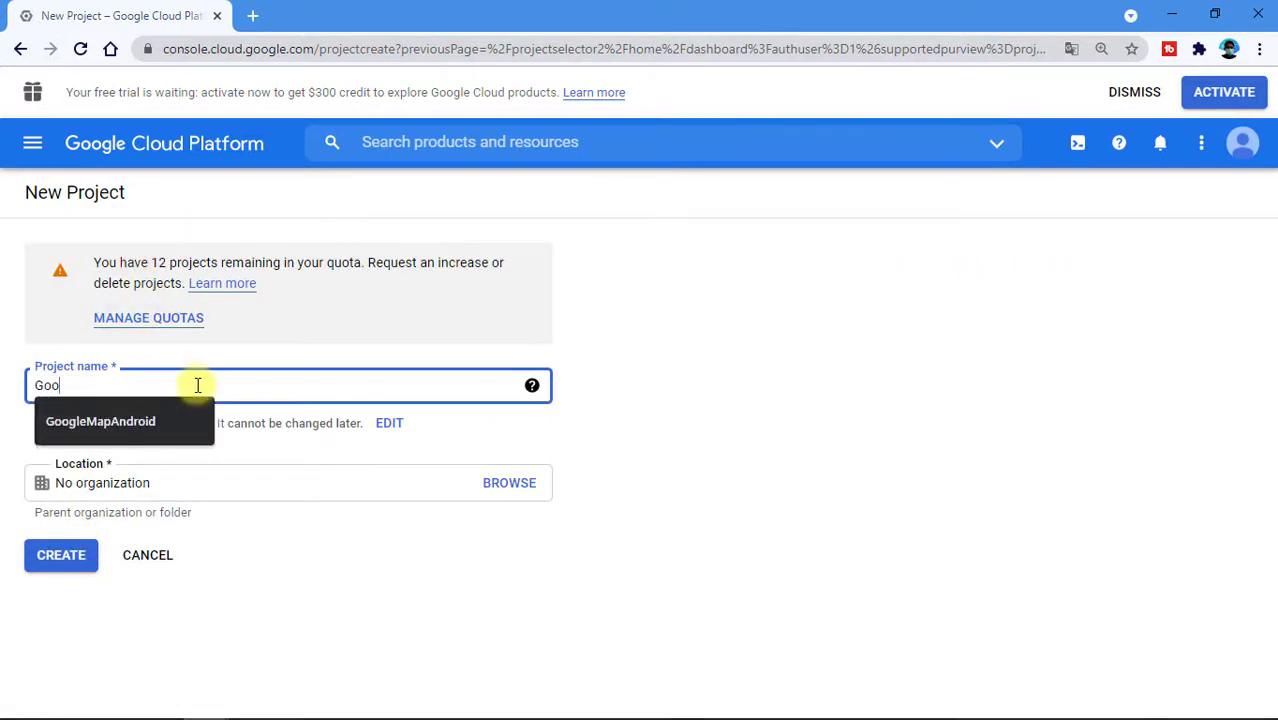
pyautogui.write('oo')
pyautogui.press('Down')
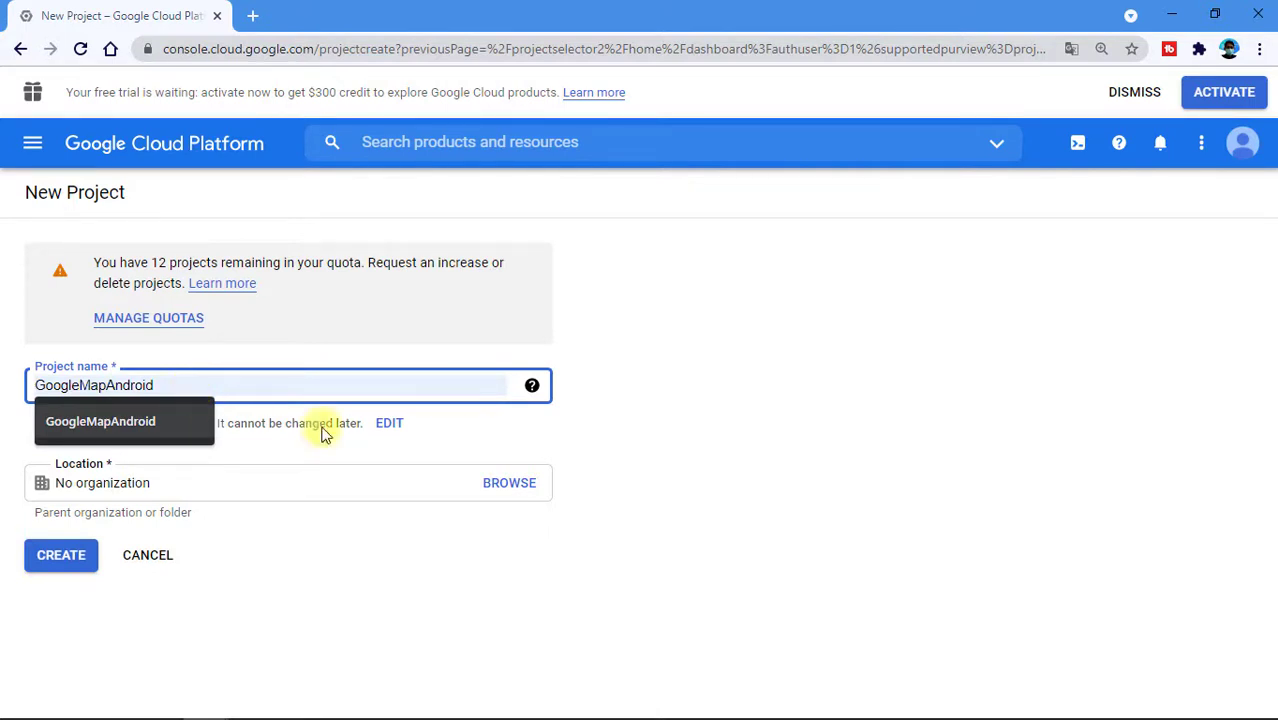
pyautogui.click(693, 485)
pyautogui.click(296, 387)
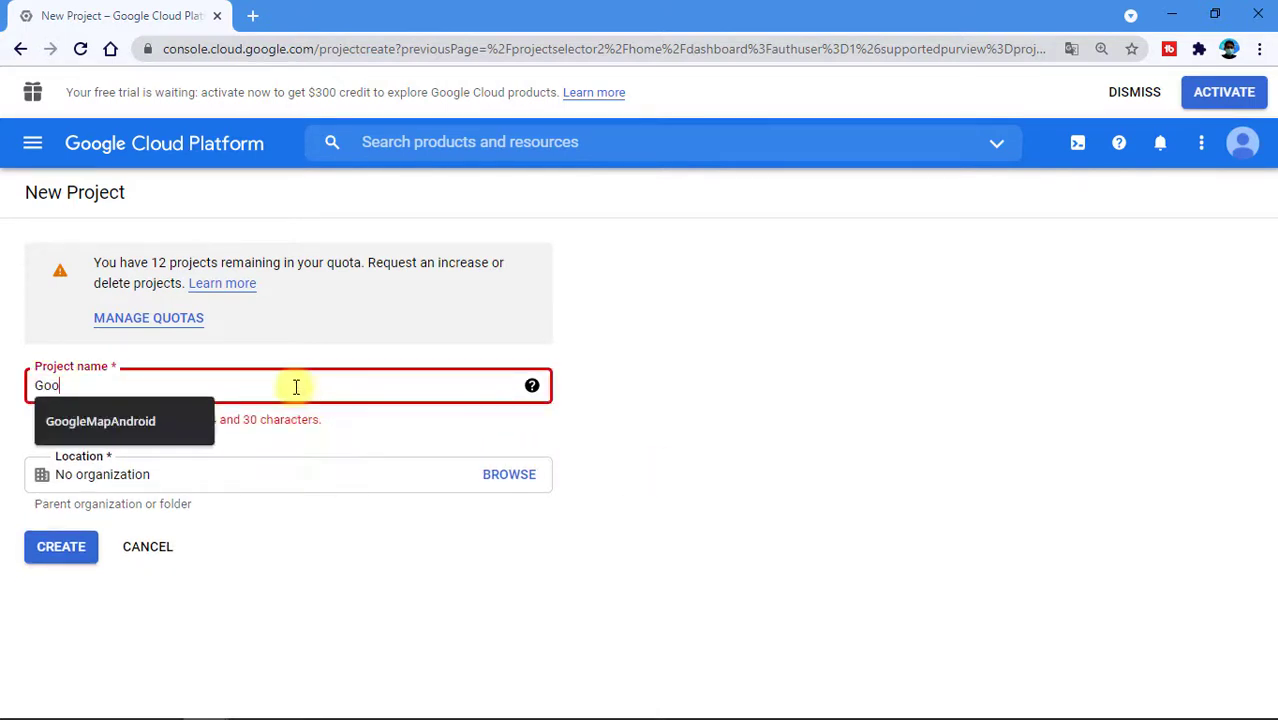
pyautogui.click(148, 421)
pyautogui.moveTo(177, 391); pyautogui.dragTo(31, 385)
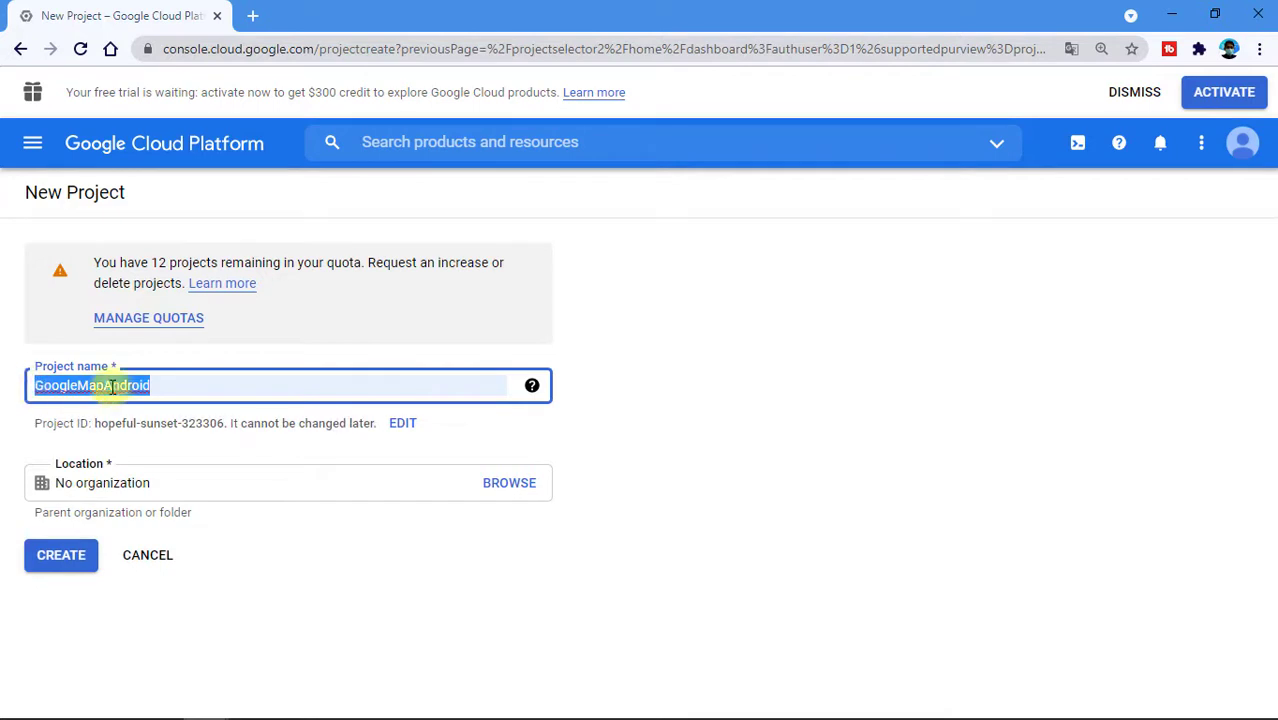
pyautogui.click(156, 389)
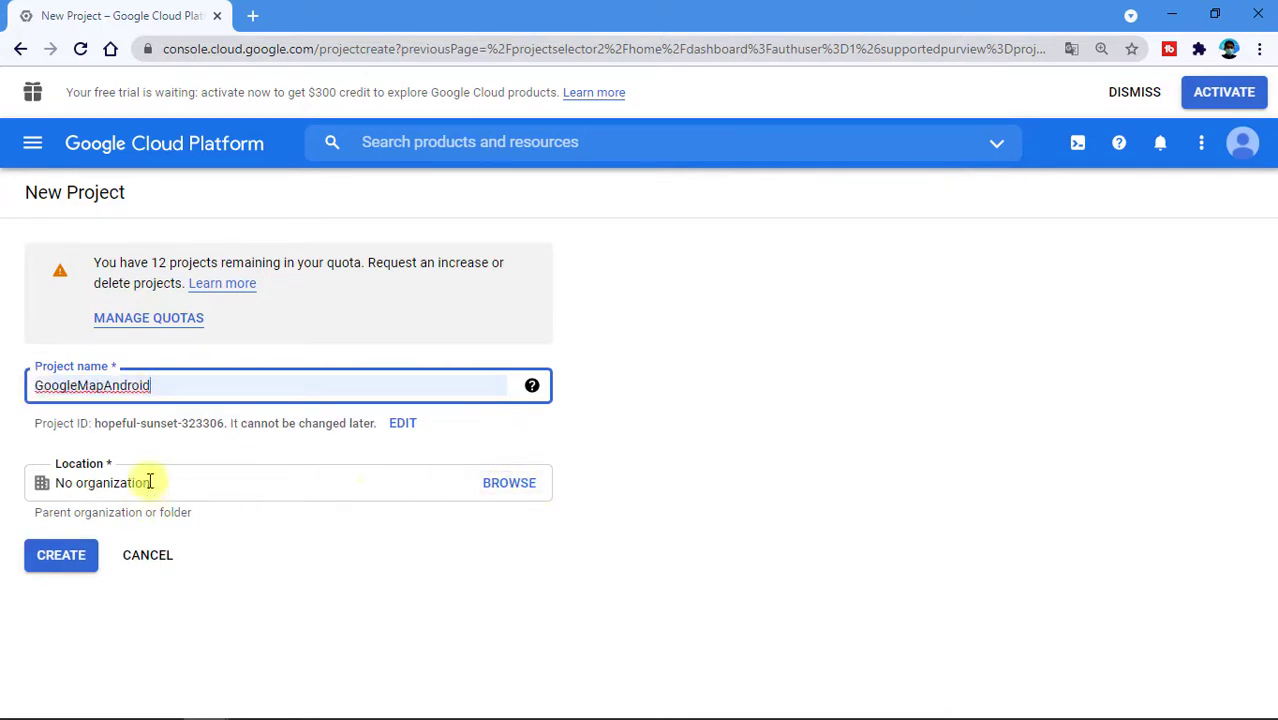
pyautogui.click(62, 562)
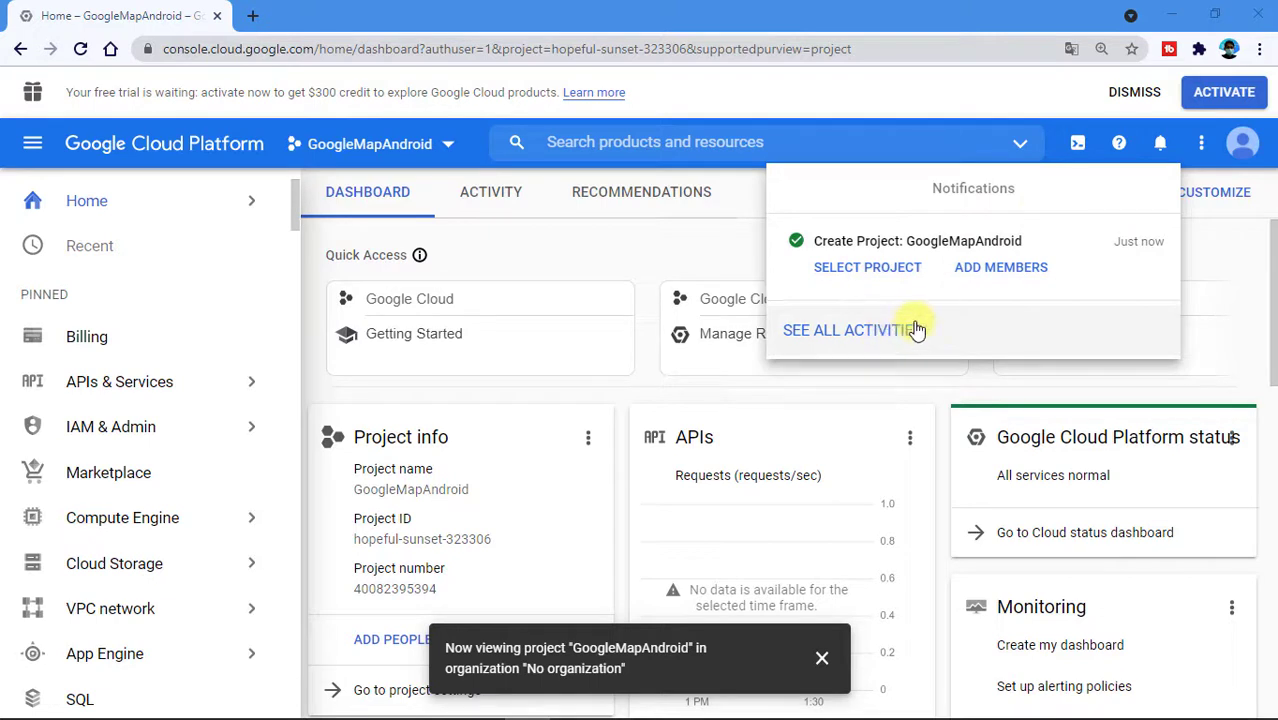
pyautogui.click(1218, 267)
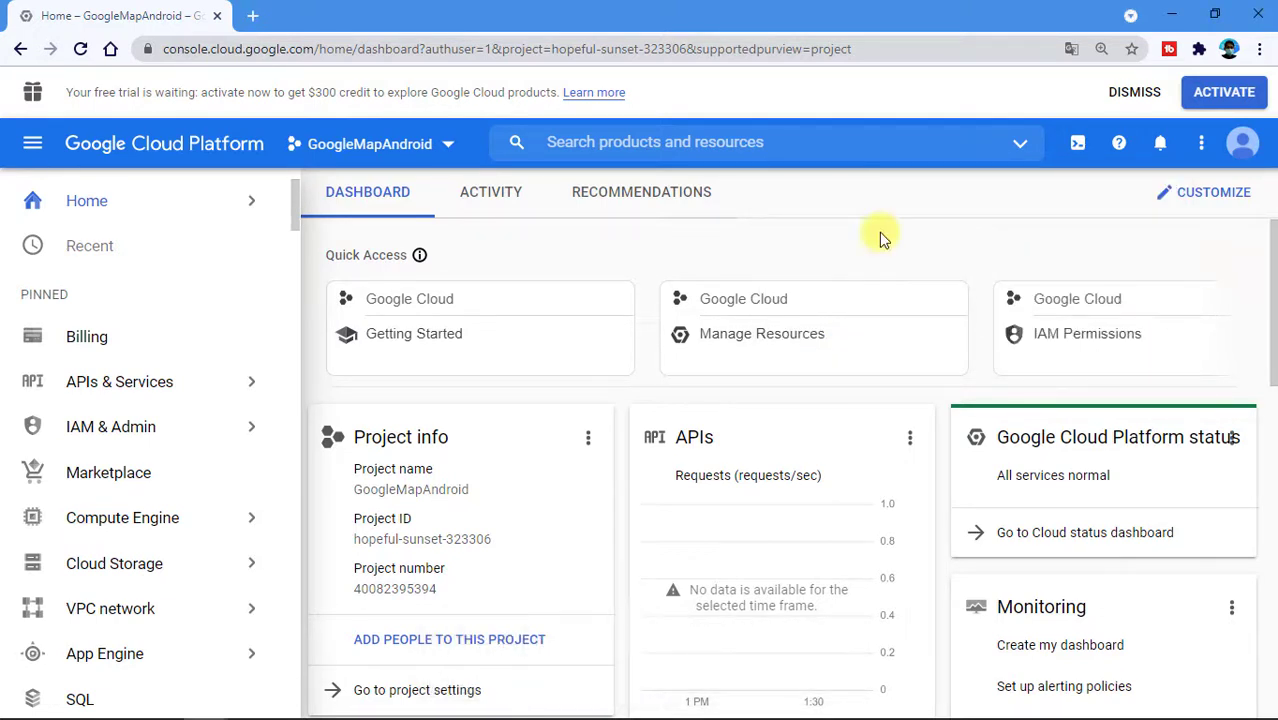
# Step: Create an API key in the GoogleMapAndroid project's credentials and select the full key text
pyautogui.moveTo(226, 383)
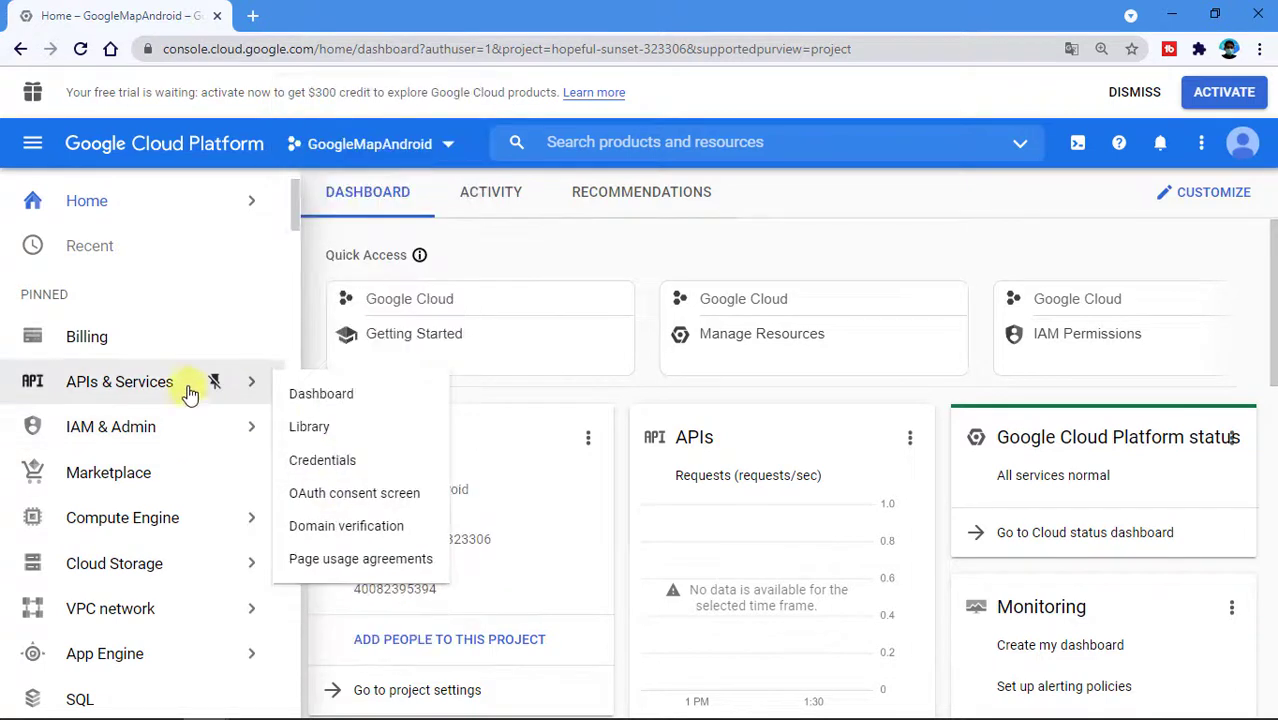
pyautogui.click(330, 462)
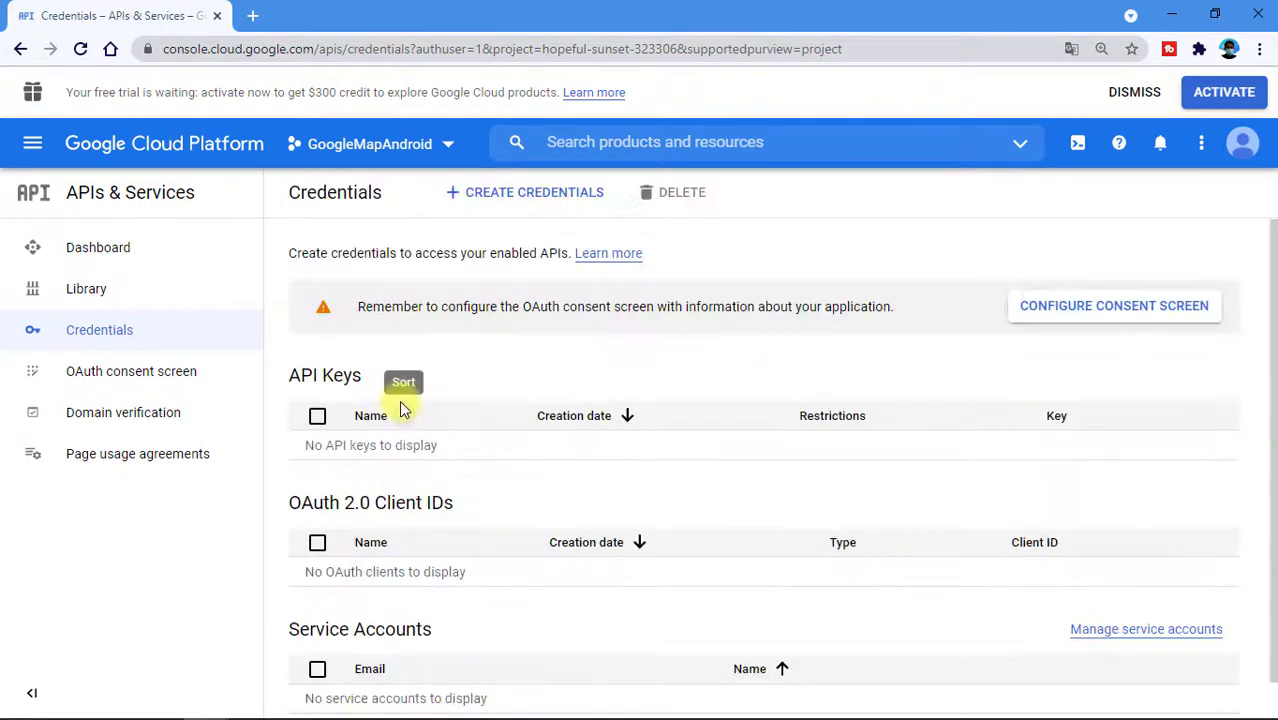
pyautogui.click(535, 194)
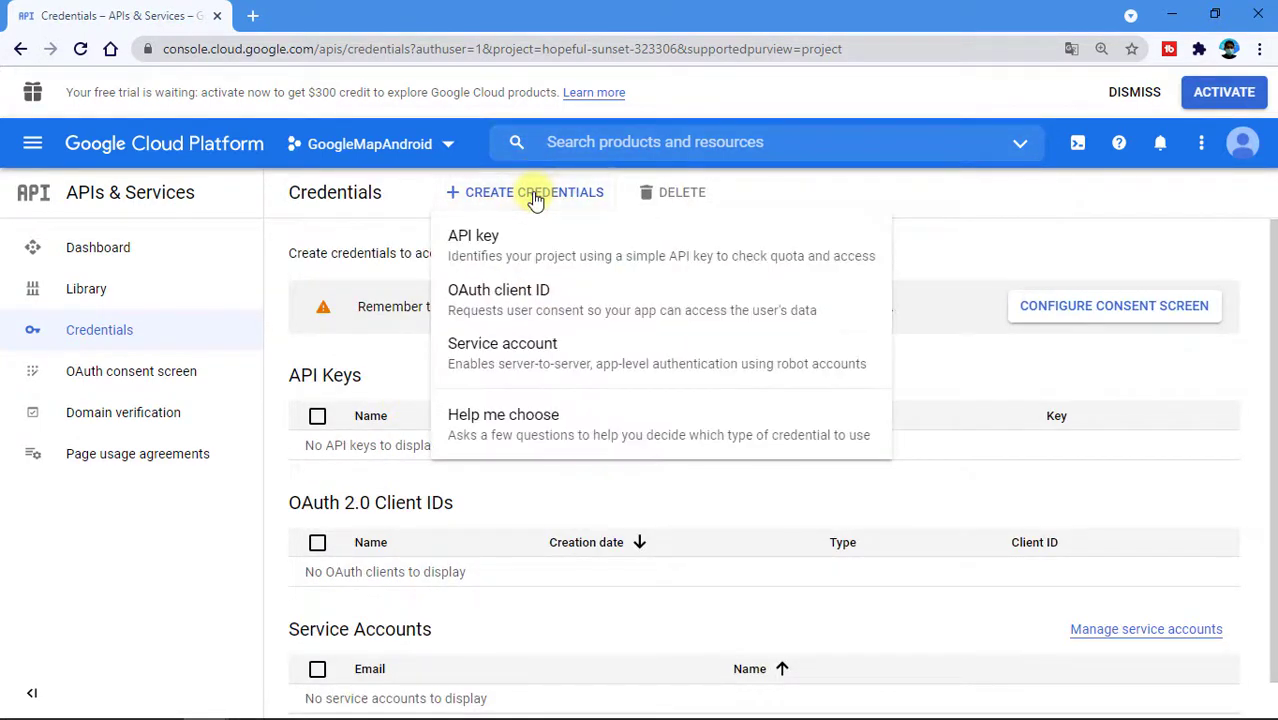
pyautogui.click(520, 250)
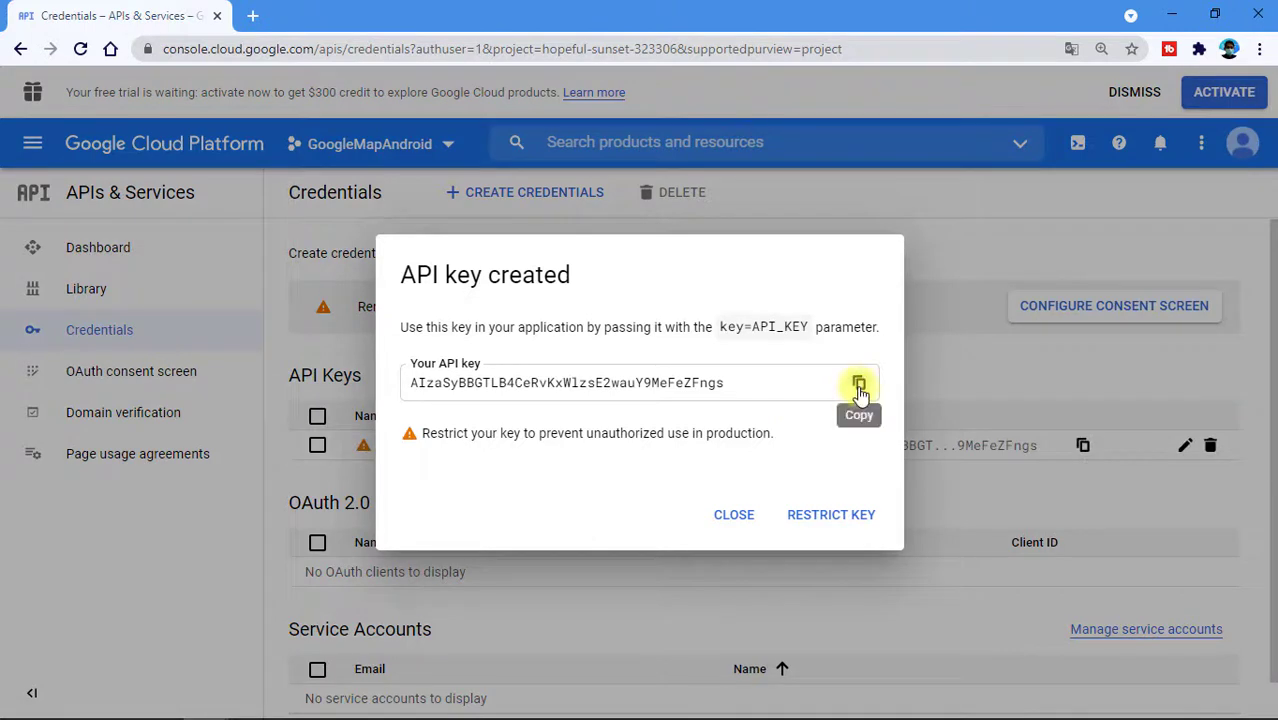
pyautogui.moveTo(410, 384); pyautogui.dragTo(730, 385)
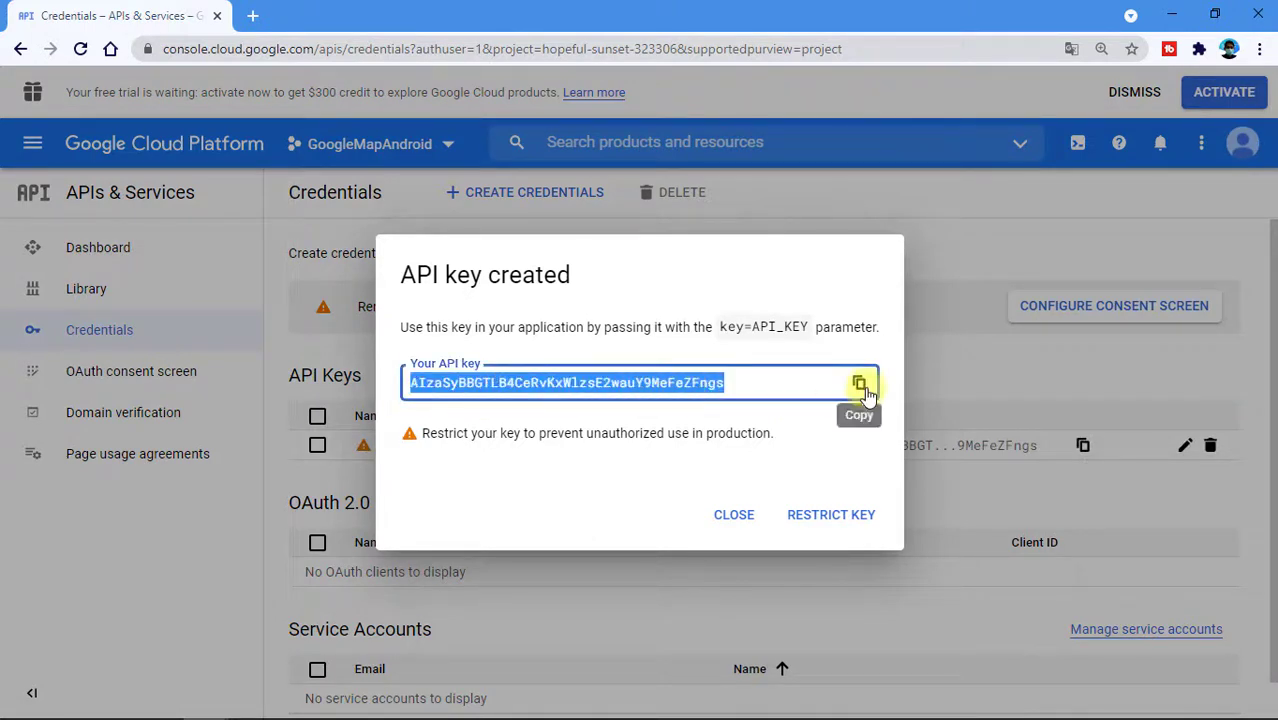
# Step: Copy the new API key and save API key 1 with application restrictions set to None and Don't restrict key selected
pyautogui.click(859, 386)
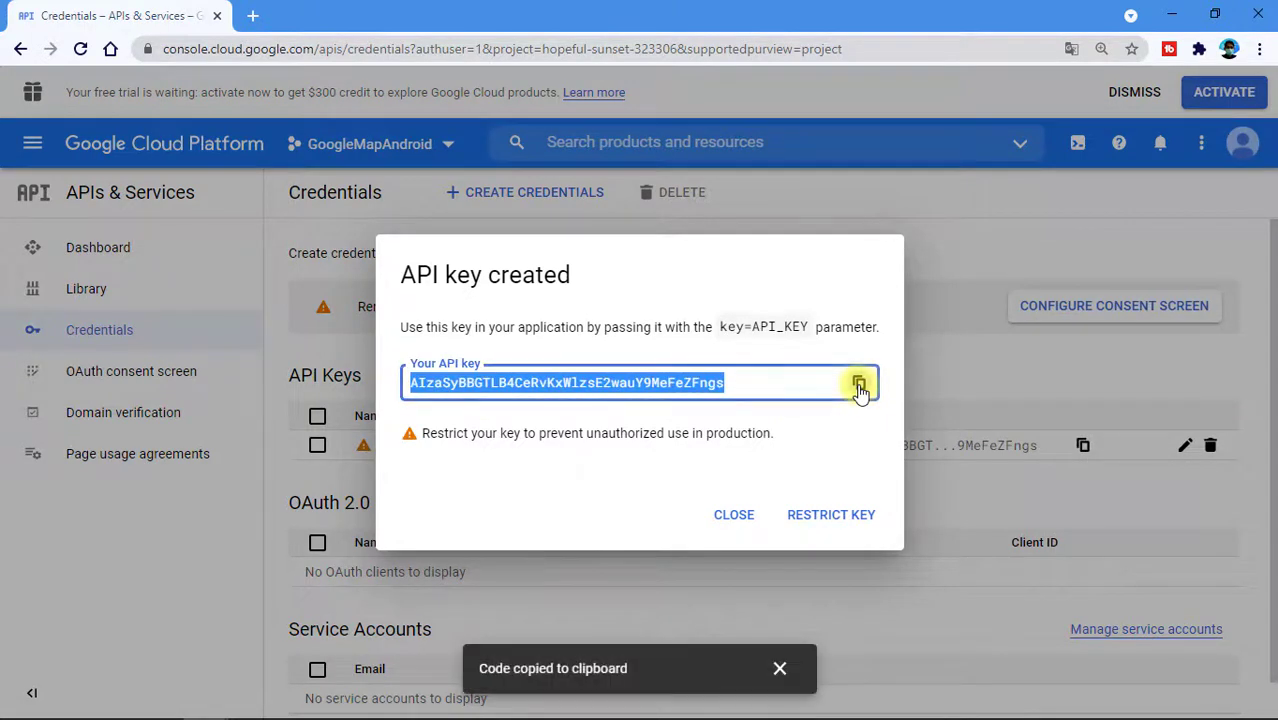
pyautogui.click(808, 512)
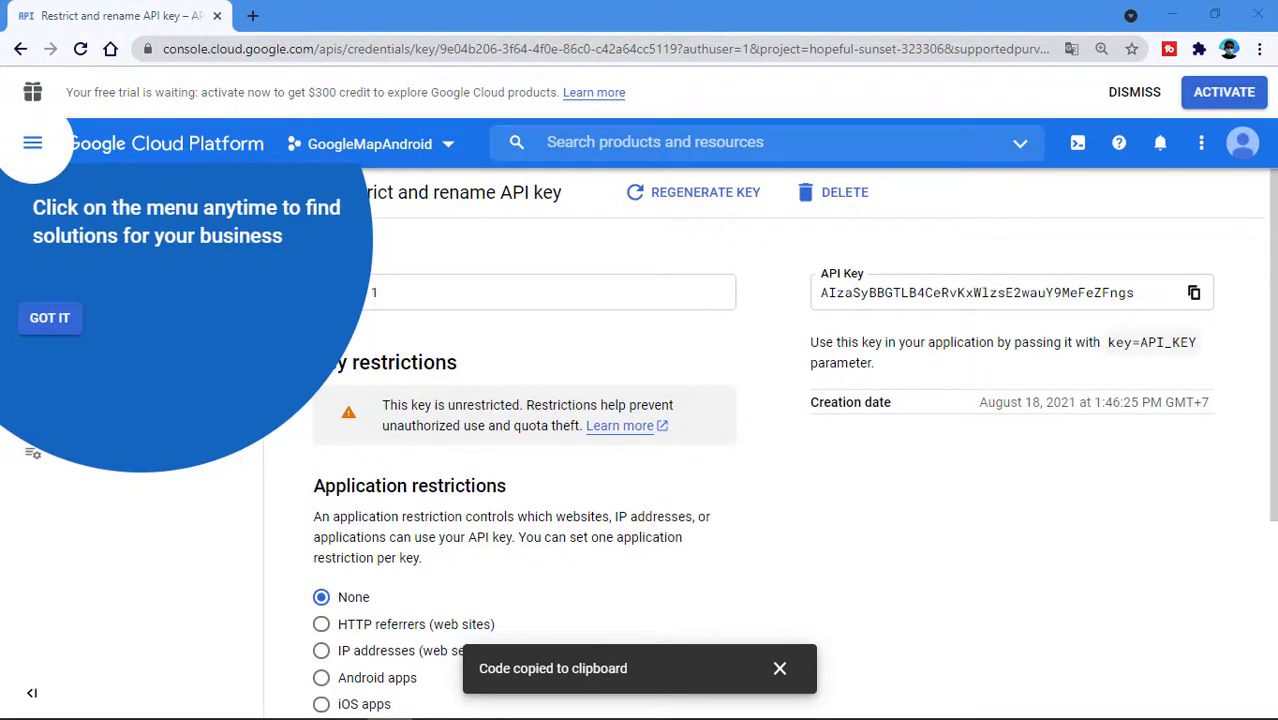
pyautogui.click(50, 318)
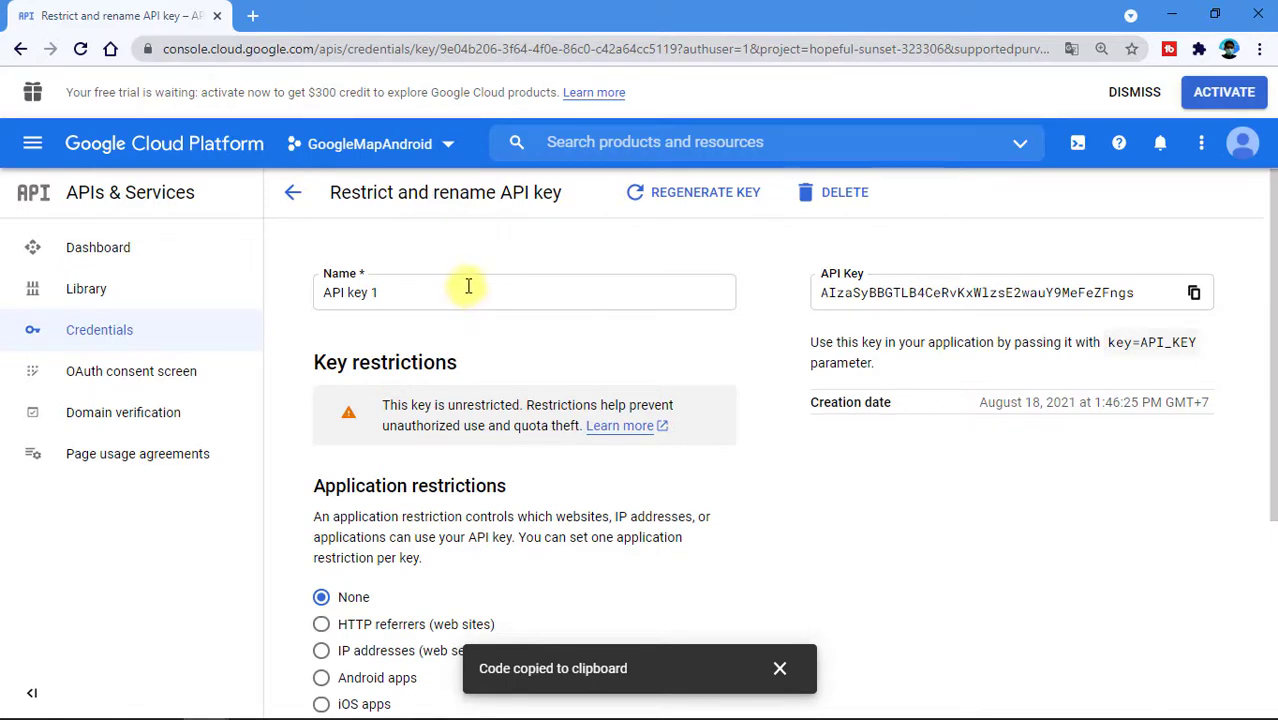
pyautogui.click(448, 144)
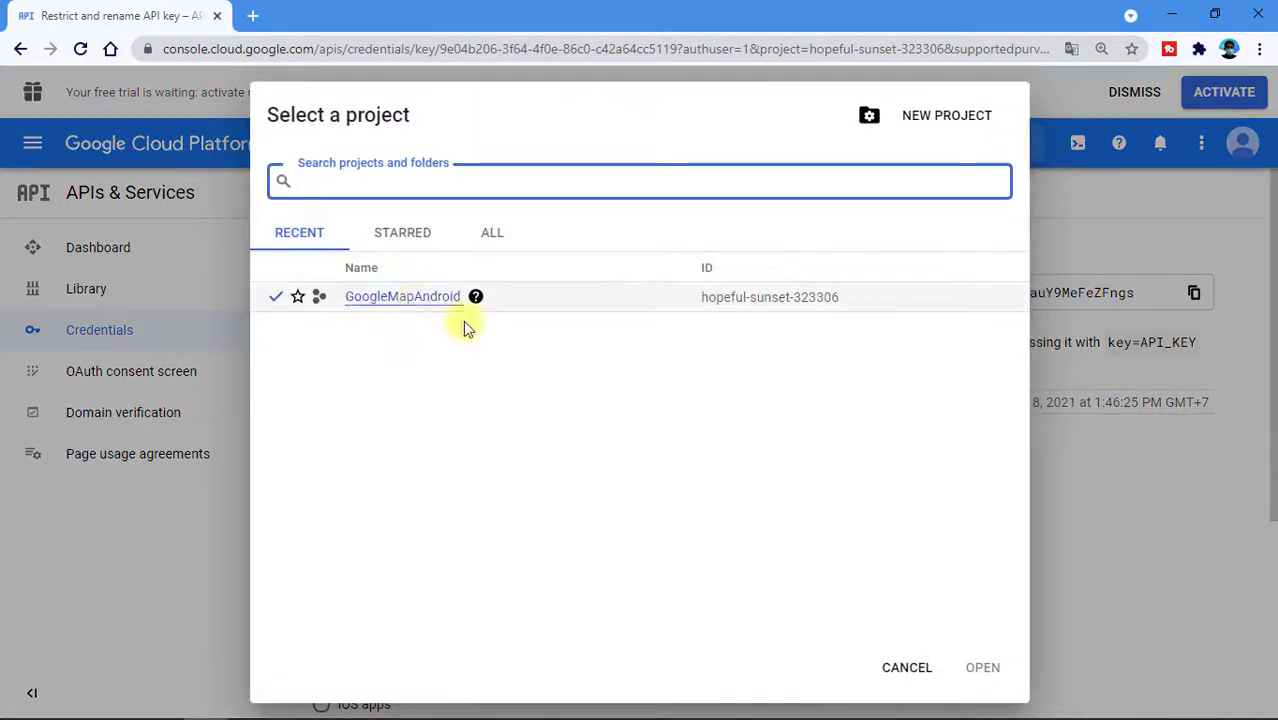
pyautogui.click(907, 667)
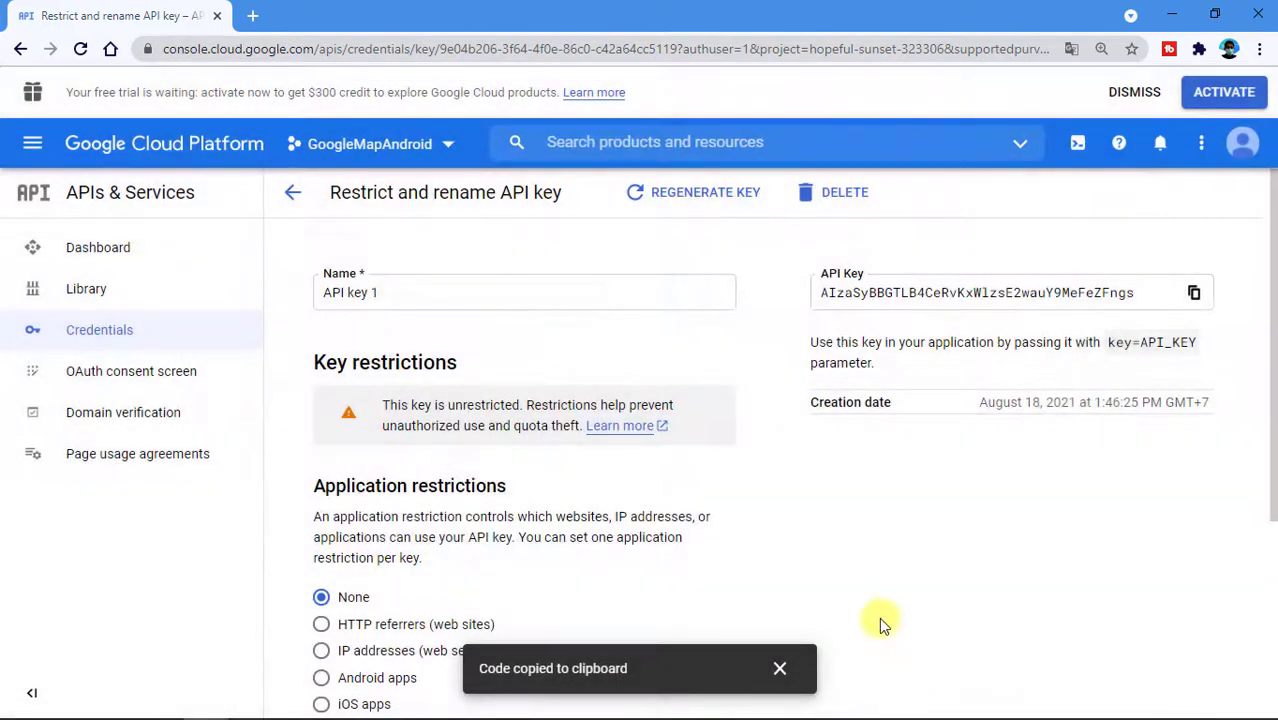
pyautogui.scroll(-3, 772, 550)
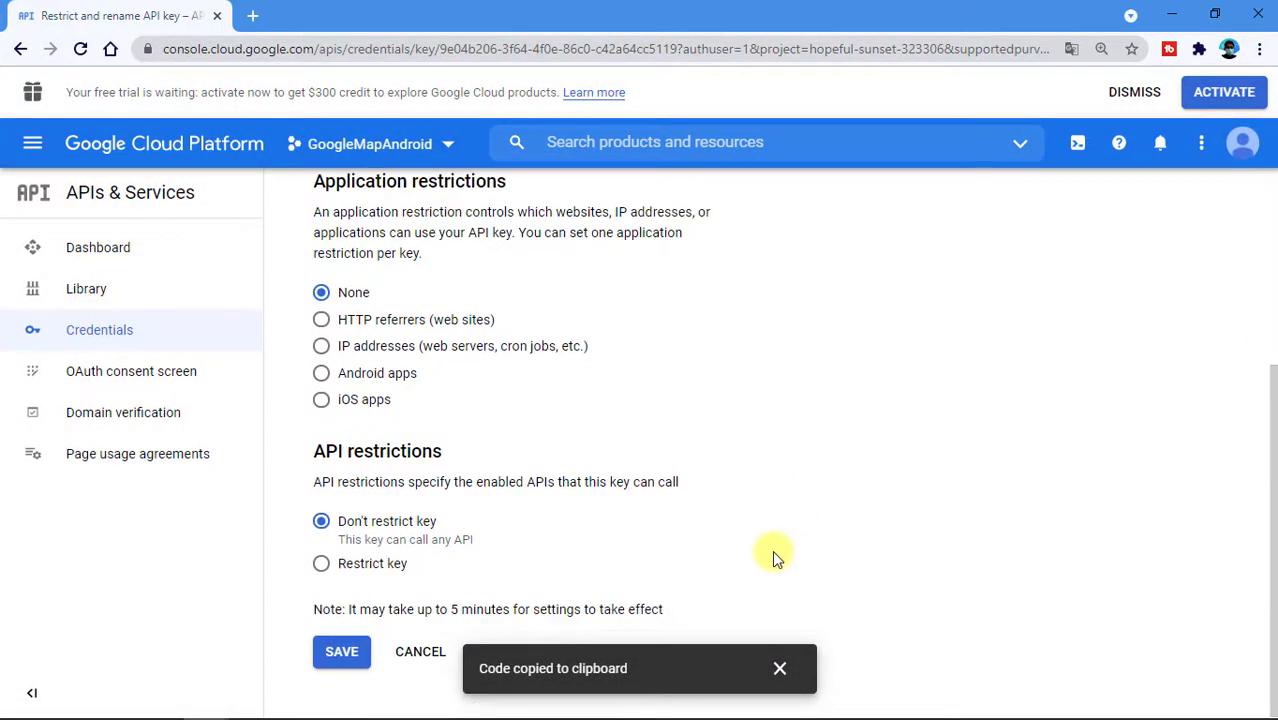
pyautogui.click(343, 656)
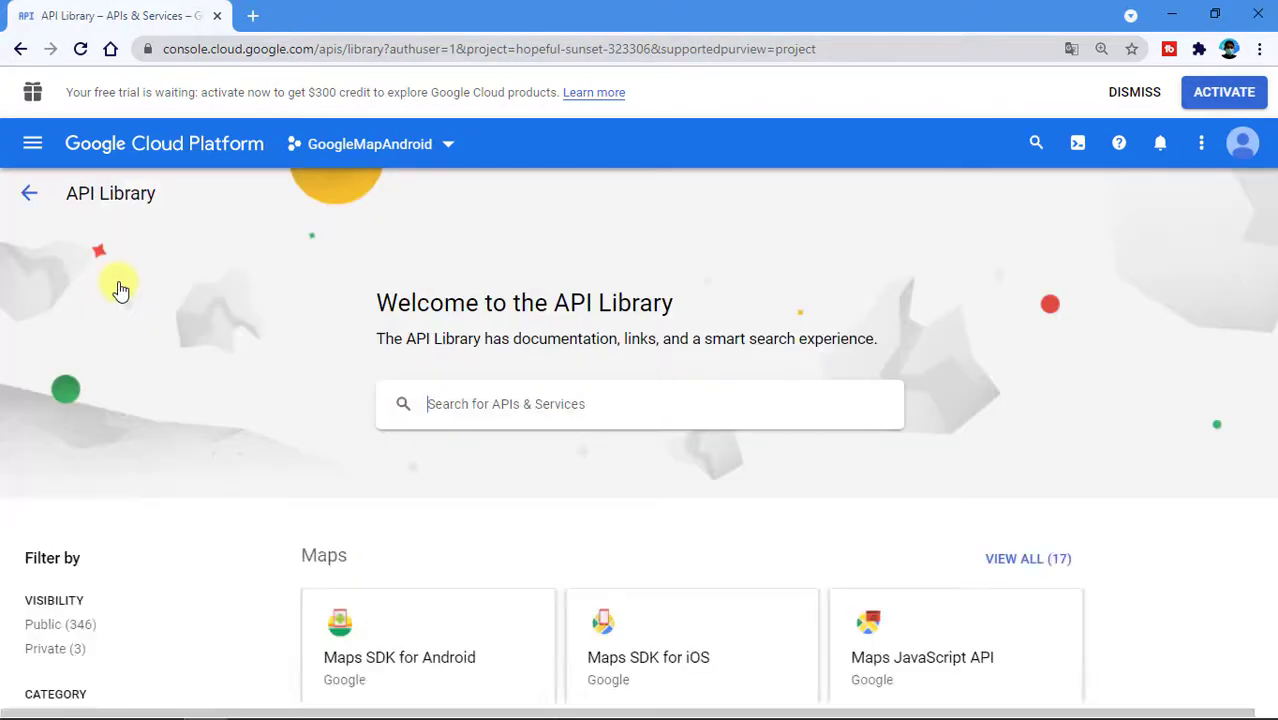
# Step: Enable the Maps SDK for Android from the API Library for the GoogleMapAndroid project
pyautogui.scroll(-2, 485, 528)
pyautogui.click(491, 566)
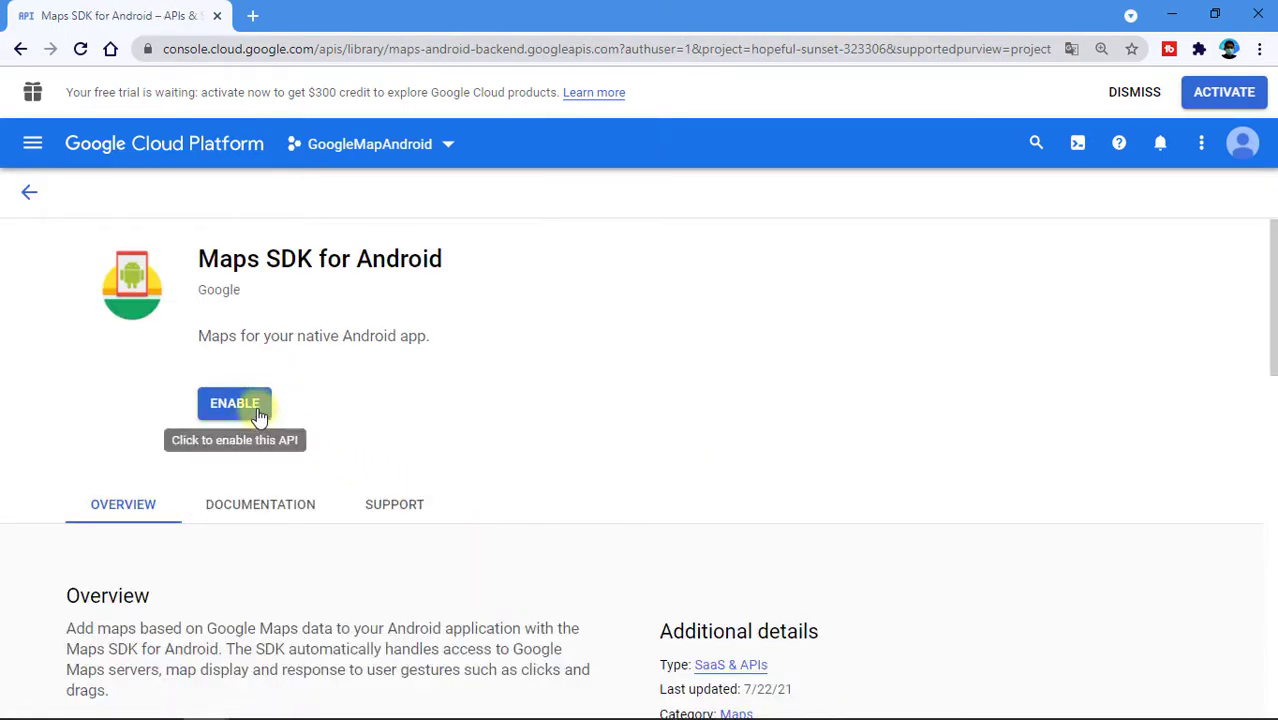
pyautogui.click(257, 412)
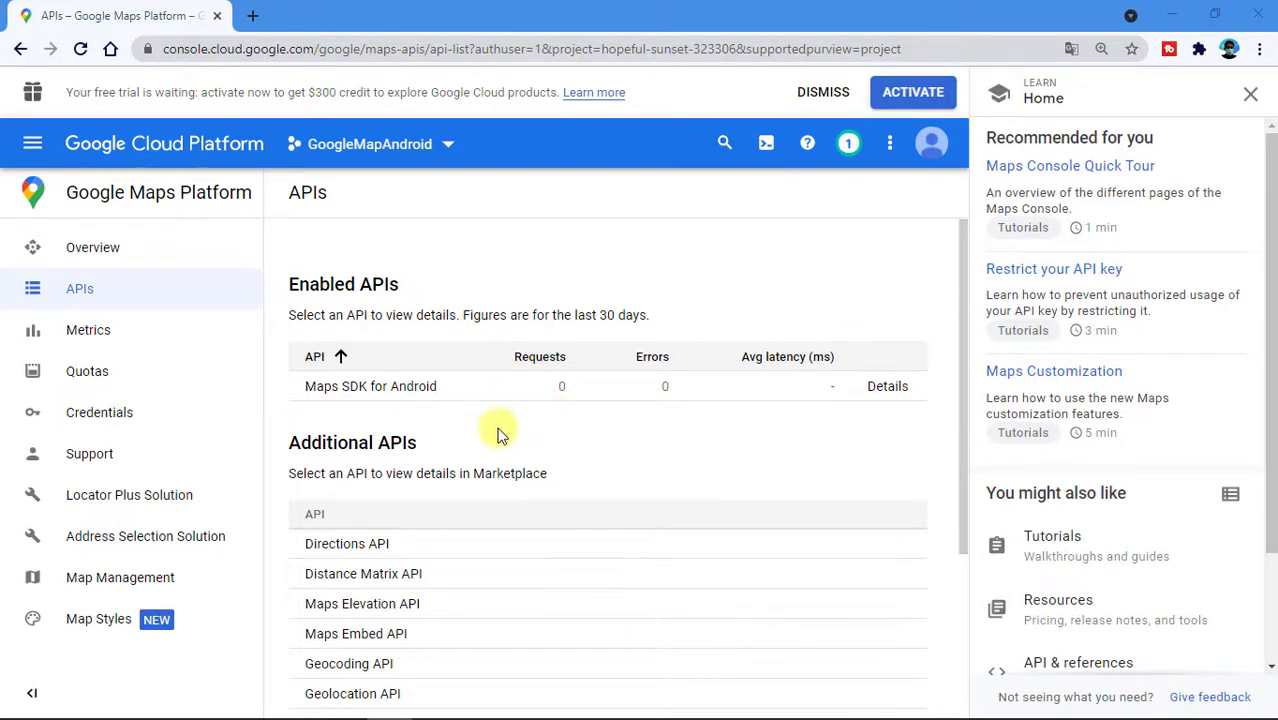
# Step: Examine the enabled and additional APIs of Google Maps Platform and go back to review the API Library
pyautogui.scroll(-3, 450, 448)
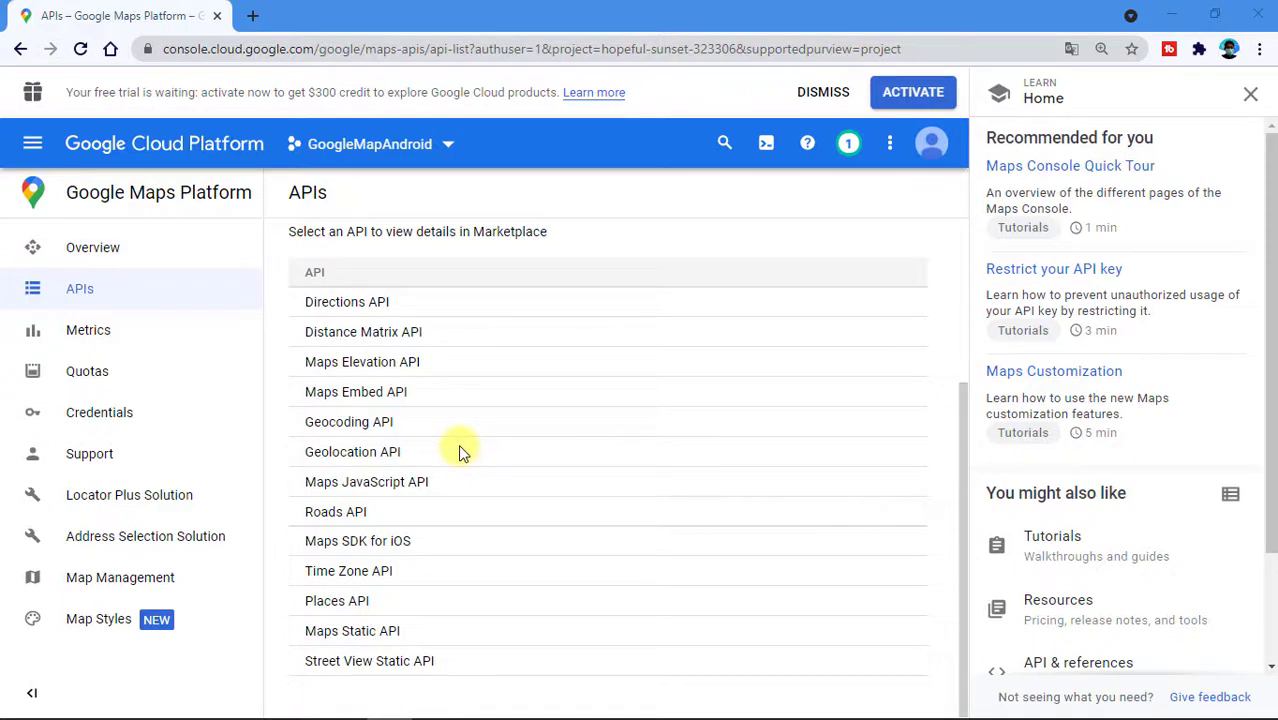
pyautogui.scroll(3, 458, 451)
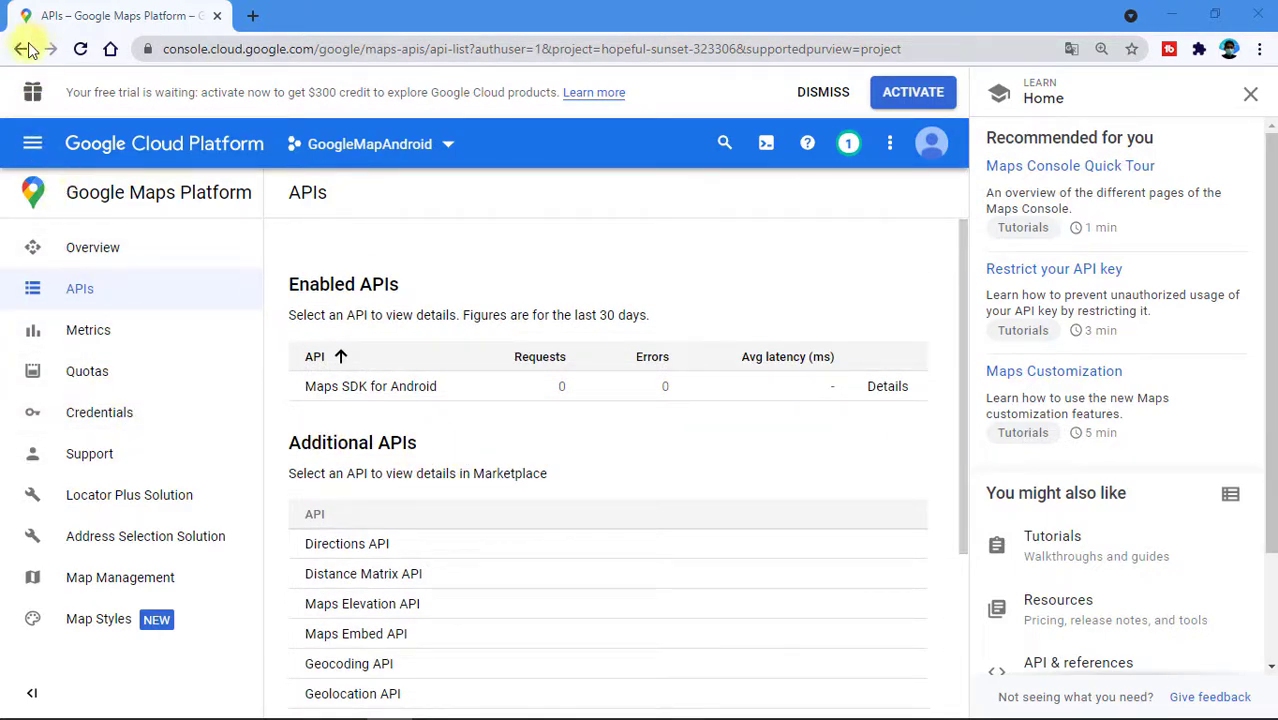
pyautogui.click(85, 293)
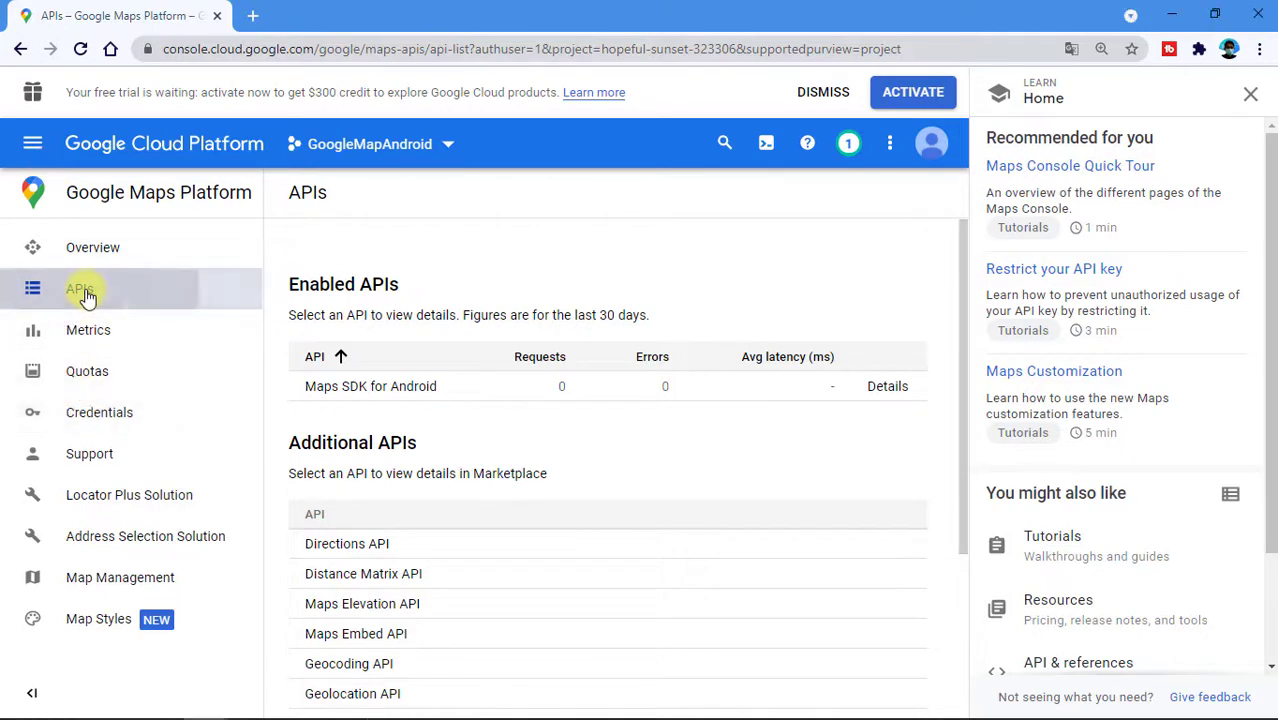
pyautogui.click(22, 52)
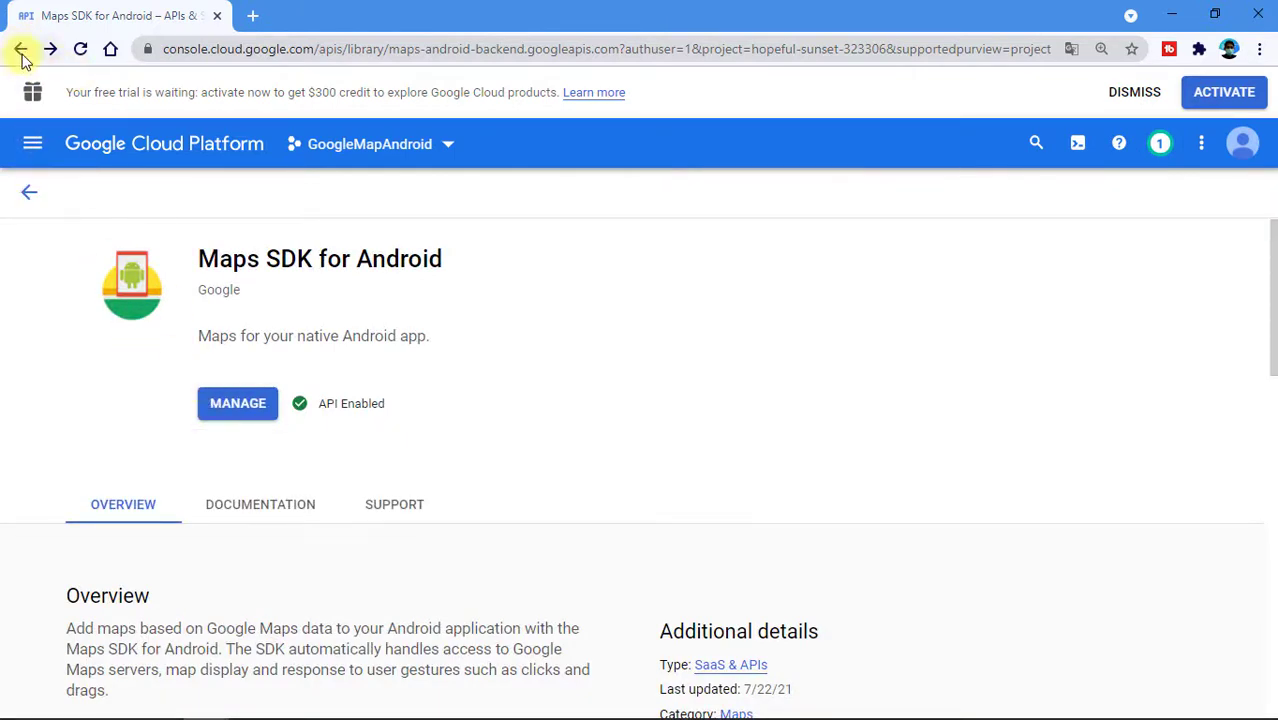
pyautogui.click(21, 51)
pyautogui.scroll(-2, 422, 600)
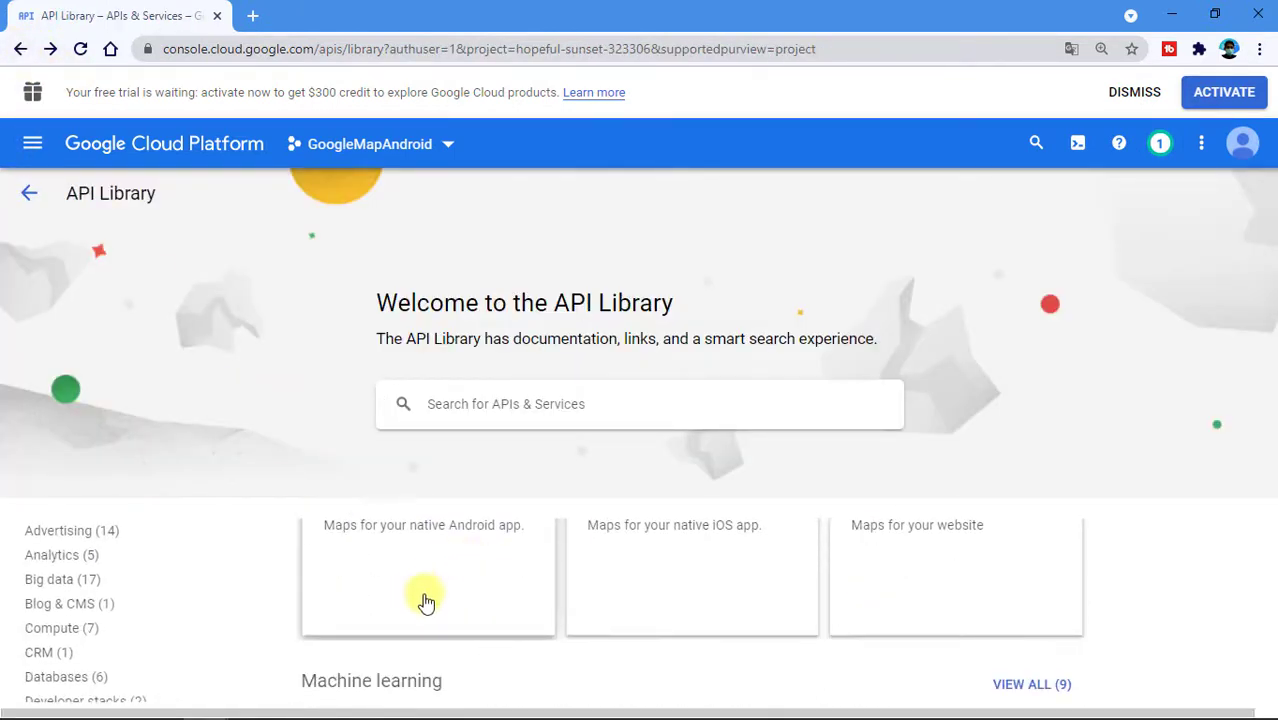
pyautogui.scroll(2, 434, 590)
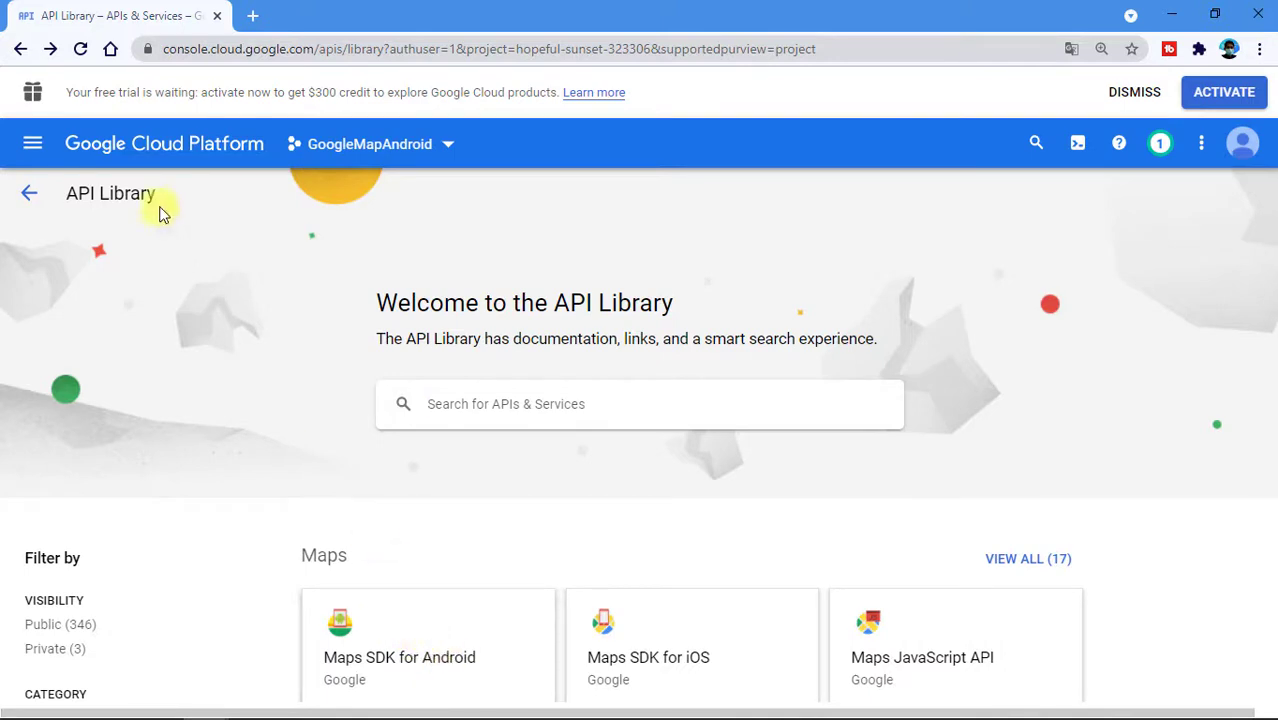
# Step: Copy API key 1 from the project's credentials, switch to Android Studio, and replace YOUR_KEY_HERE in google_maps_api.xml with the API key
pyautogui.click(20, 49)
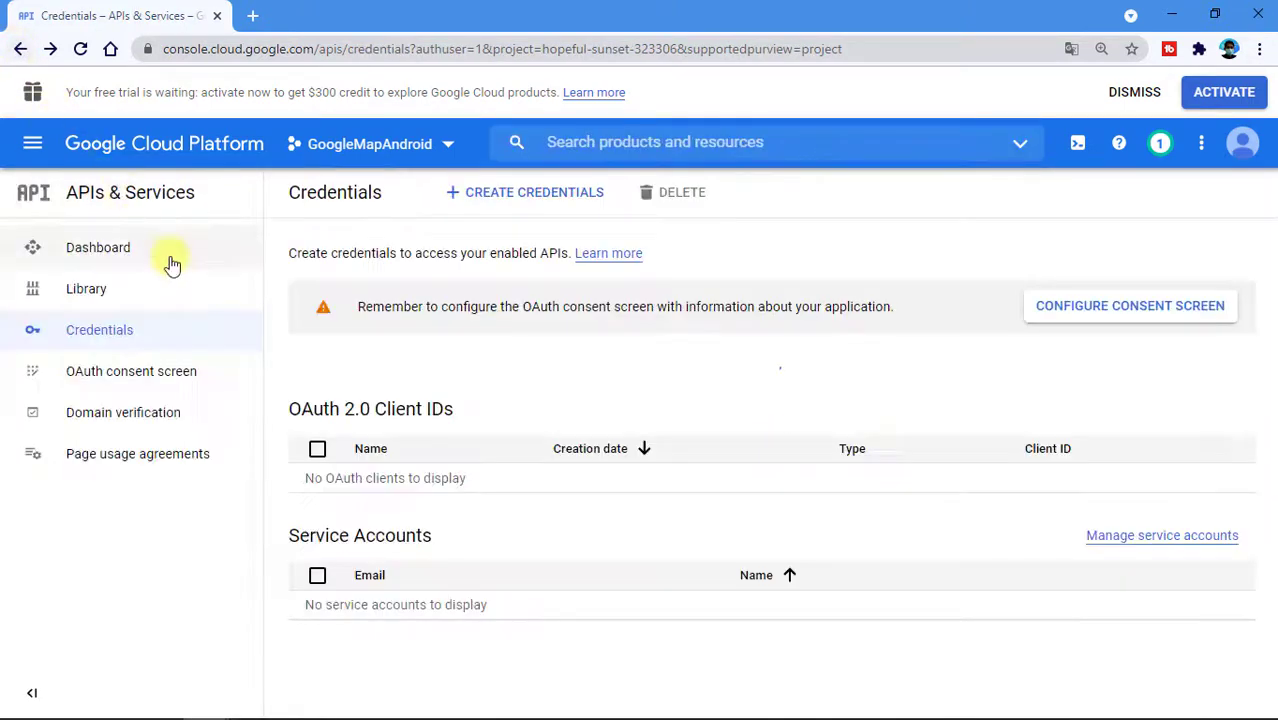
pyautogui.click(1083, 445)
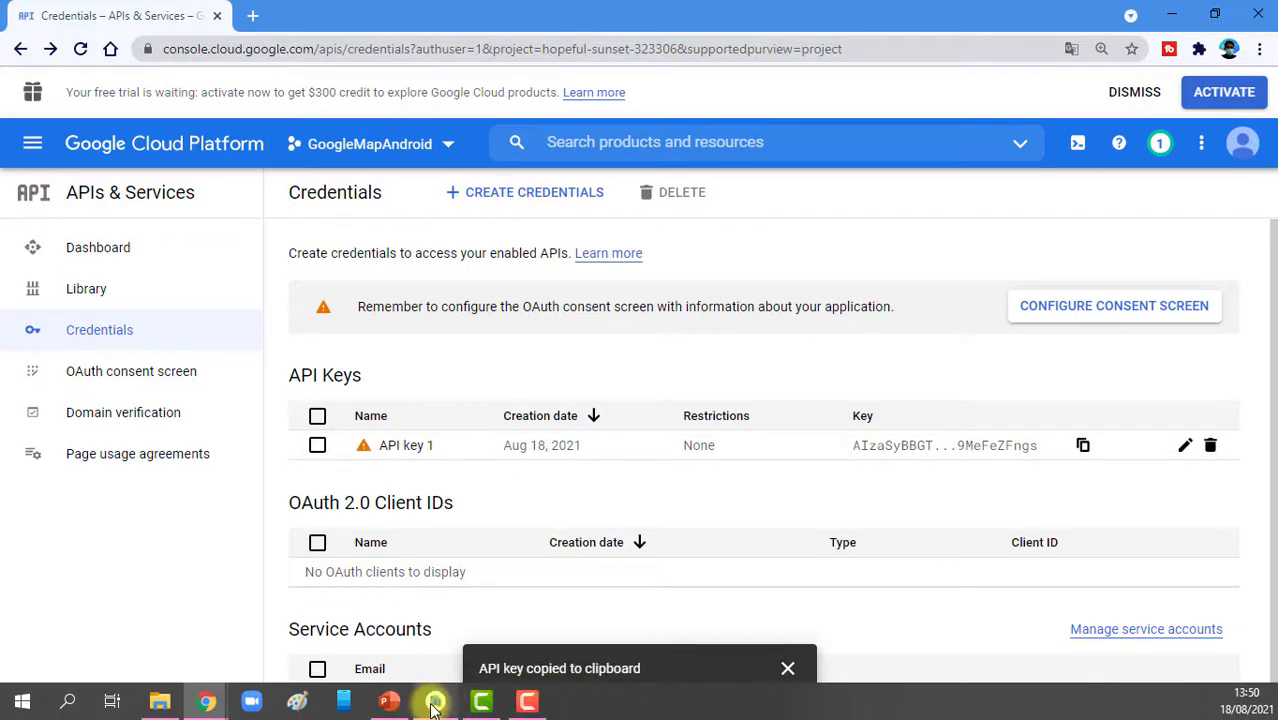
pyautogui.click(435, 703)
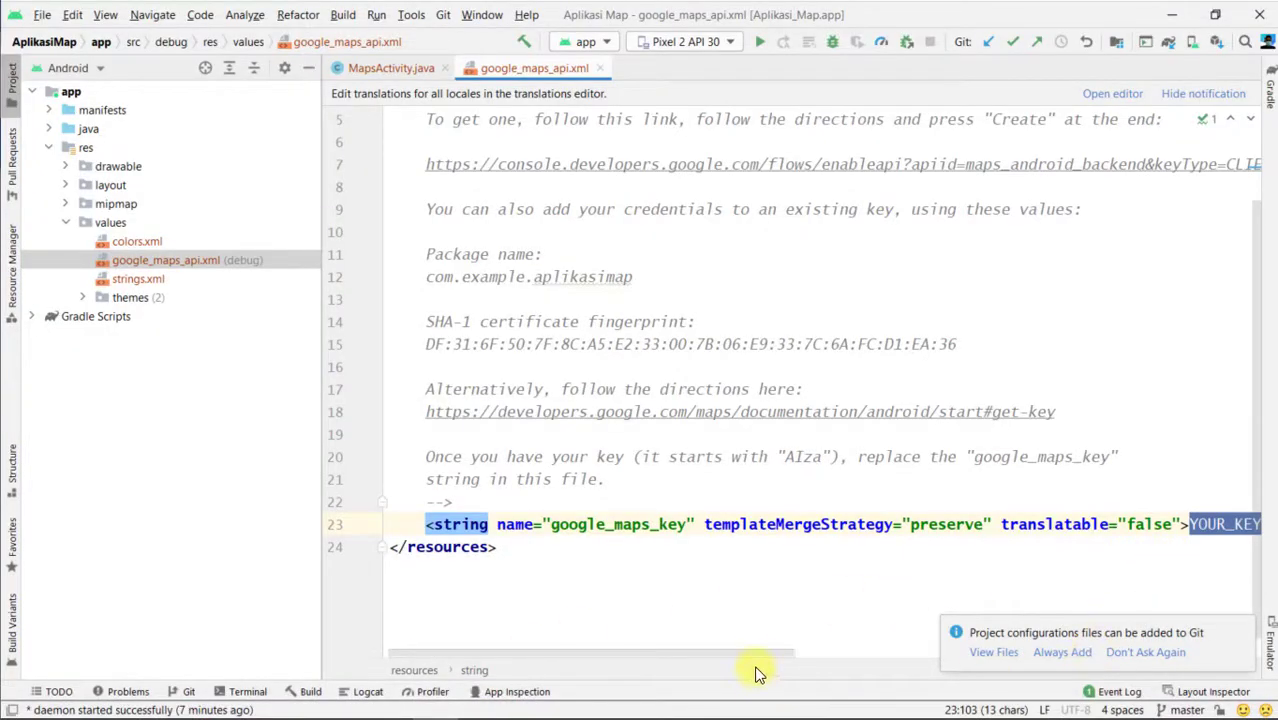
pyautogui.moveTo(754, 656); pyautogui.dragTo(933, 672)
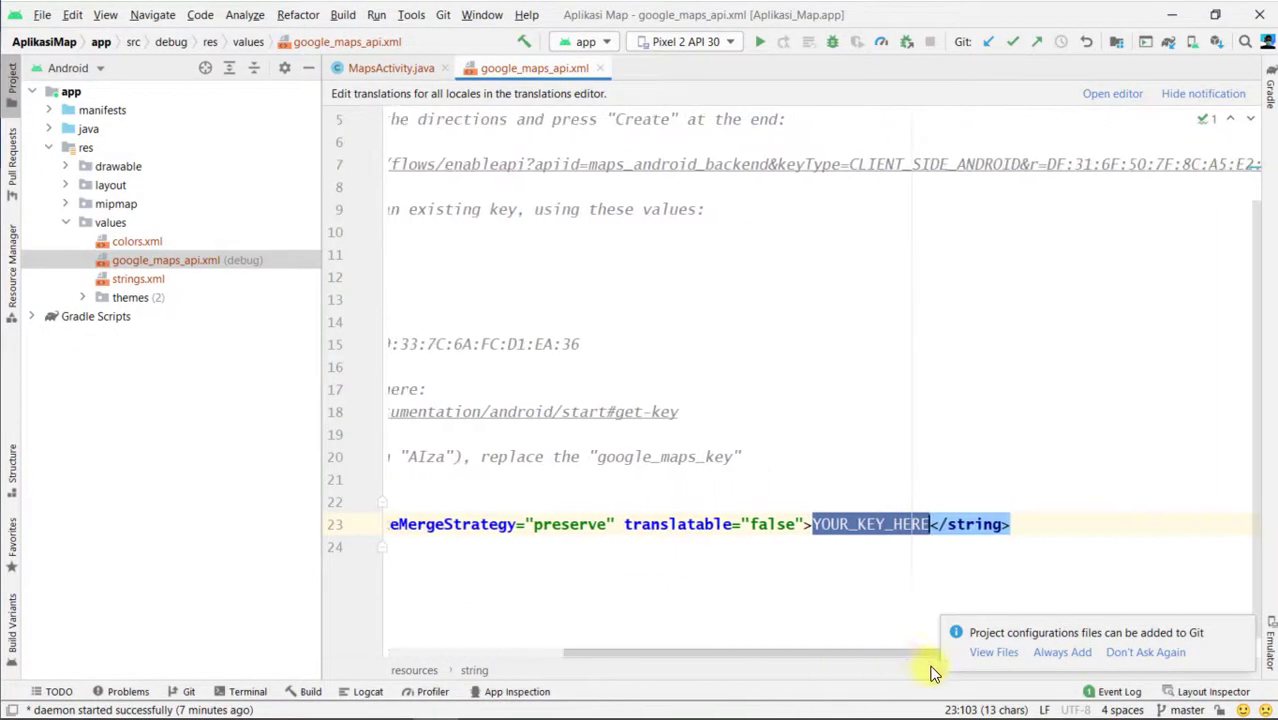
pyautogui.click(875, 525)
pyautogui.doubleClick(875, 522)
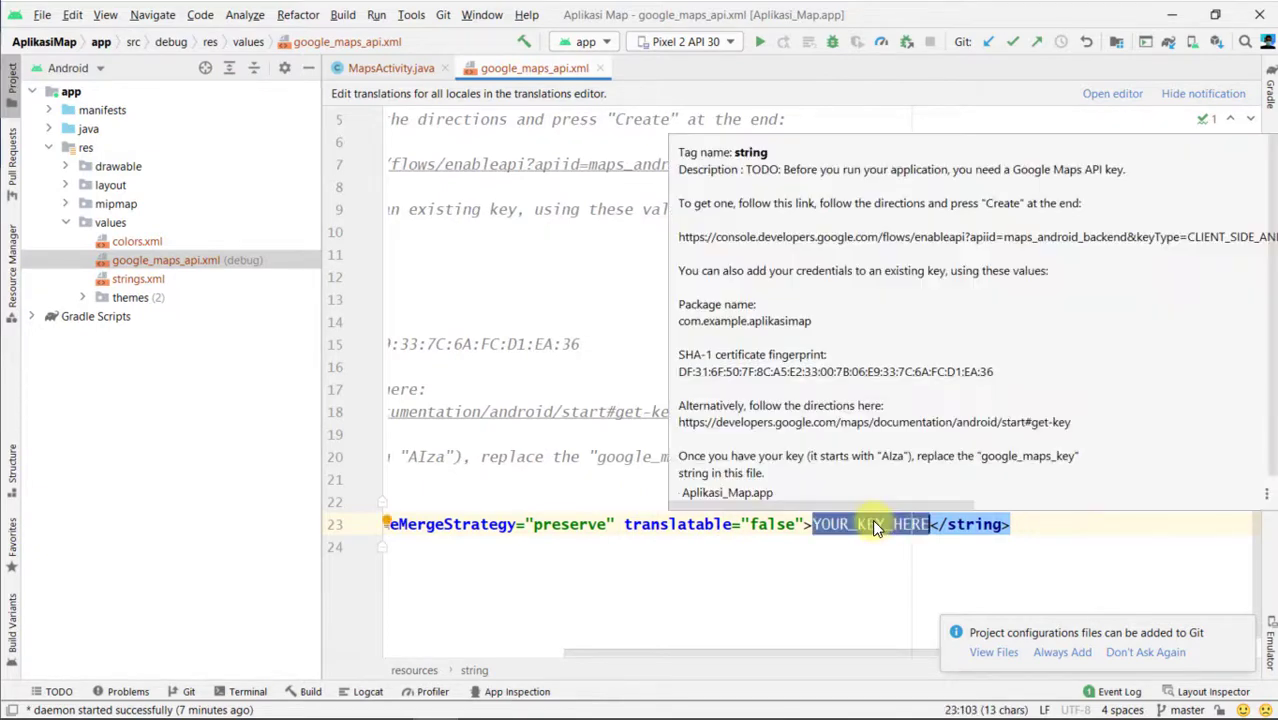
pyautogui.hotkey('ctrl', 'v')
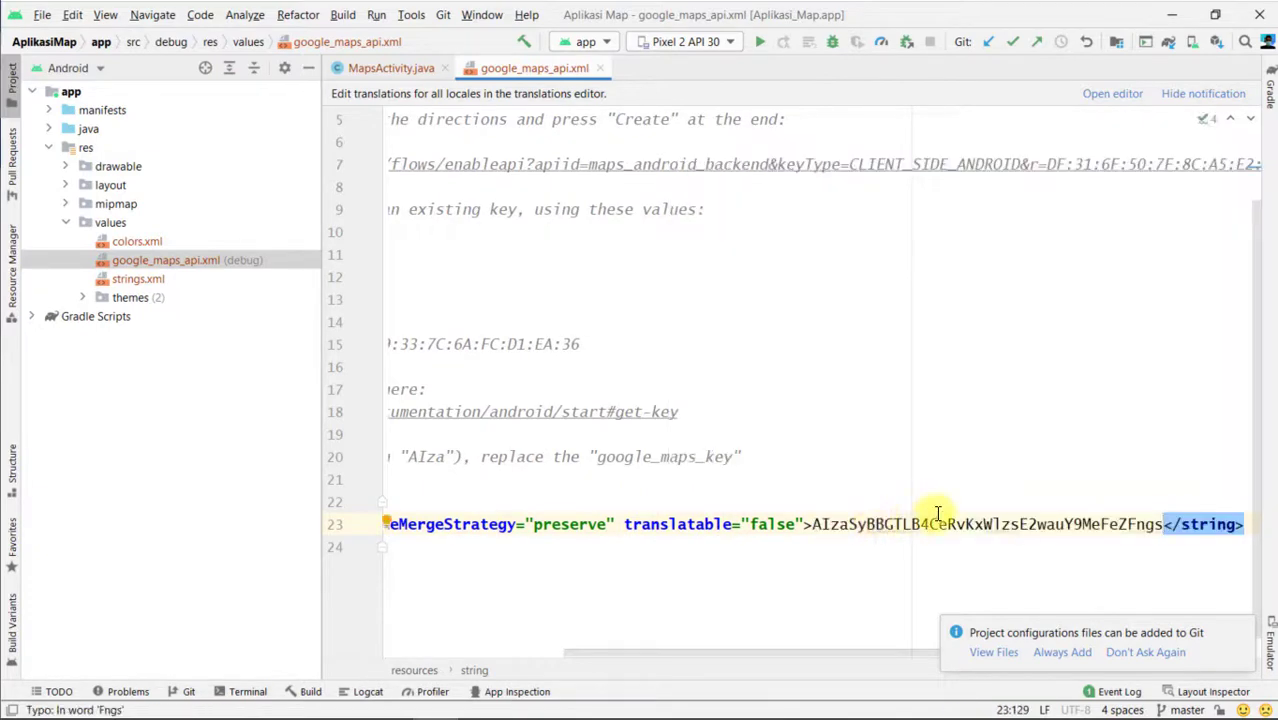
pyautogui.click(800, 547)
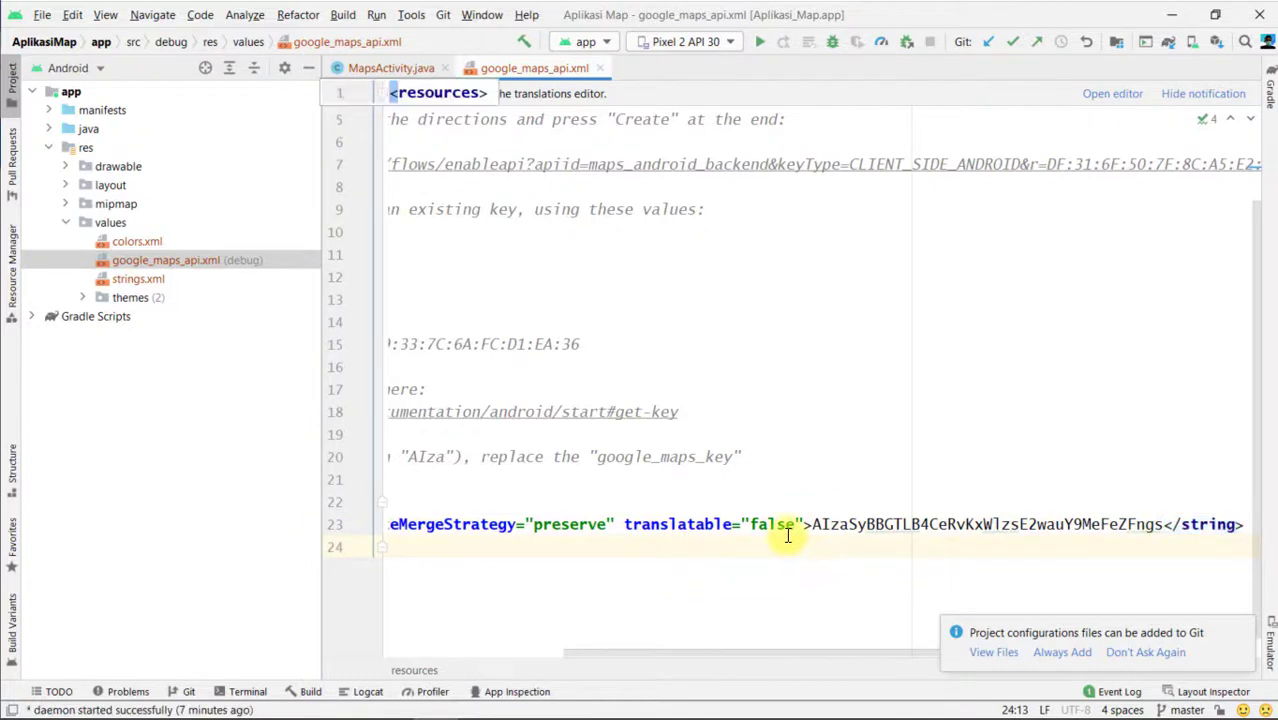
pyautogui.moveTo(684, 651); pyautogui.dragTo(548, 662)
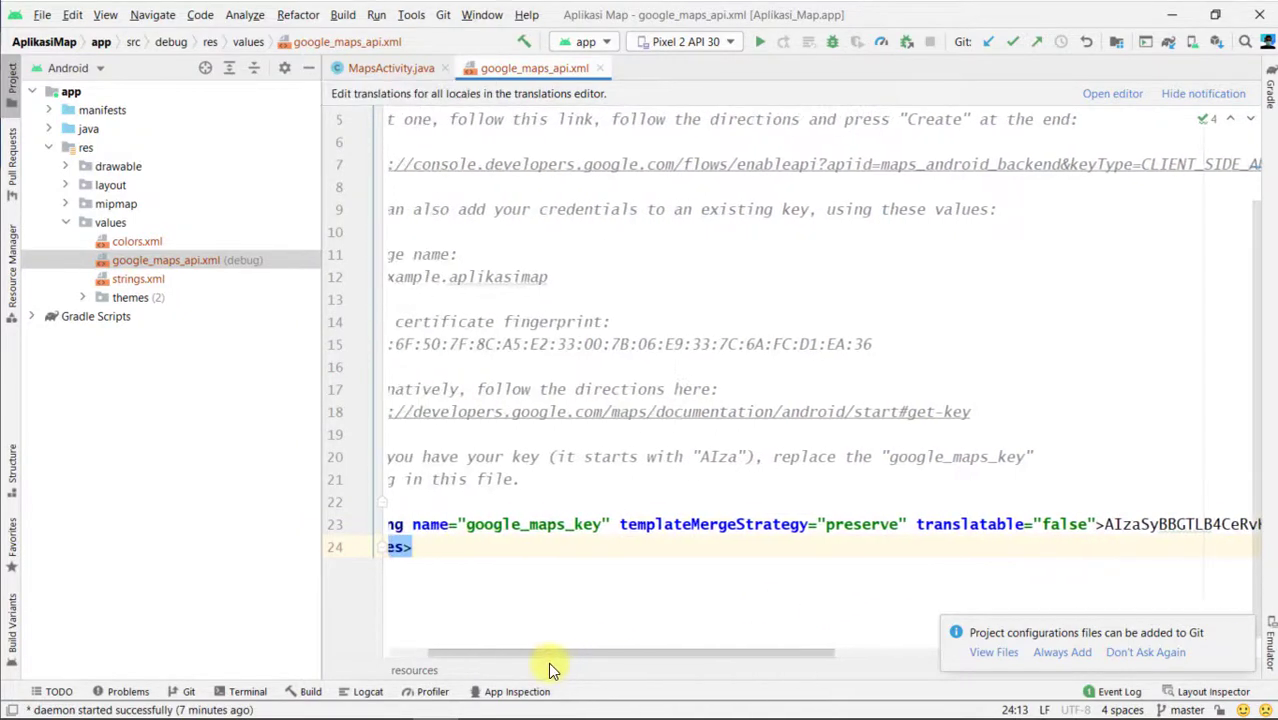
# Step: Open MapsActivity.java and examine the Sydney marker code and its LatLng coordinates in onMapReady
pyautogui.click(383, 70)
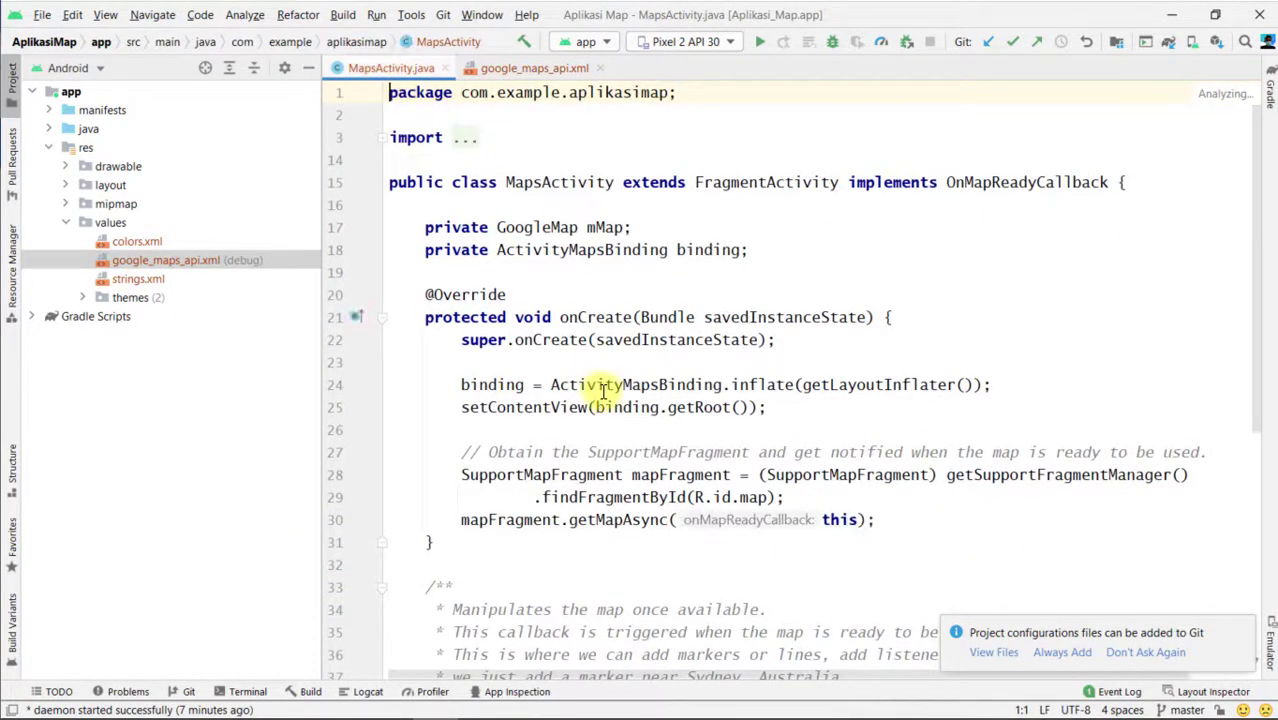
pyautogui.scroll(-10, 590, 390)
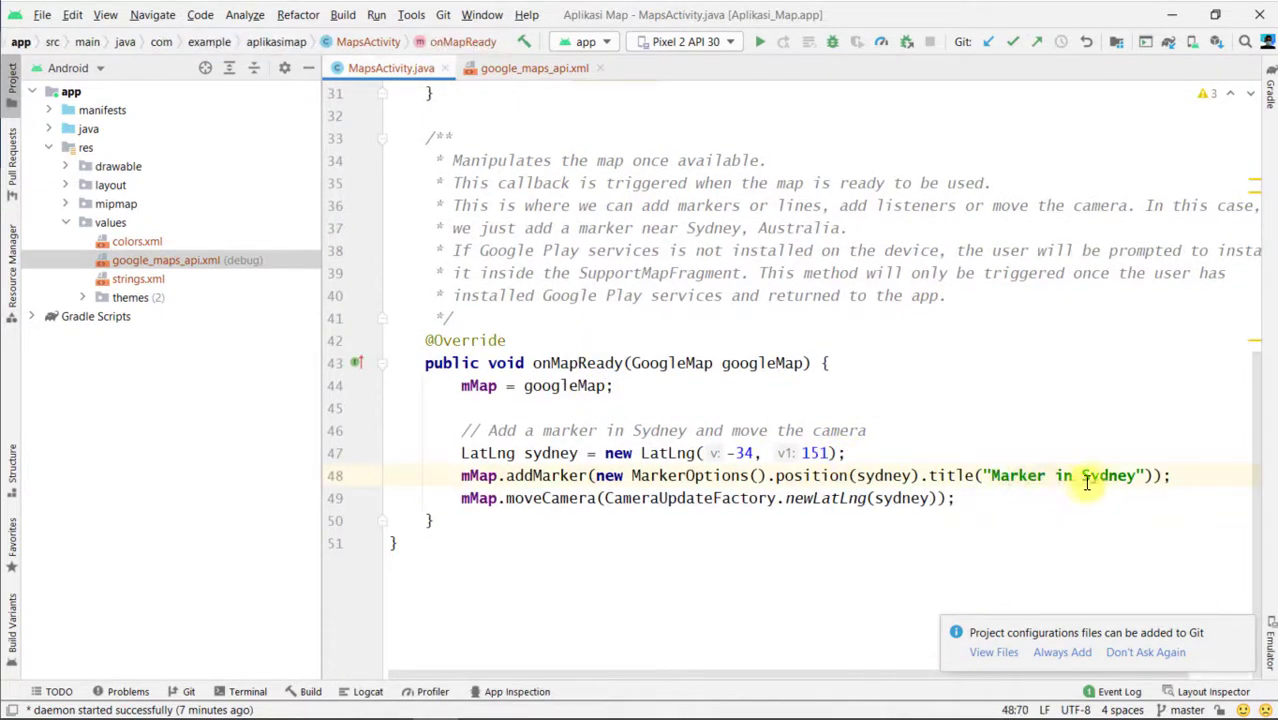
pyautogui.click(752, 454)
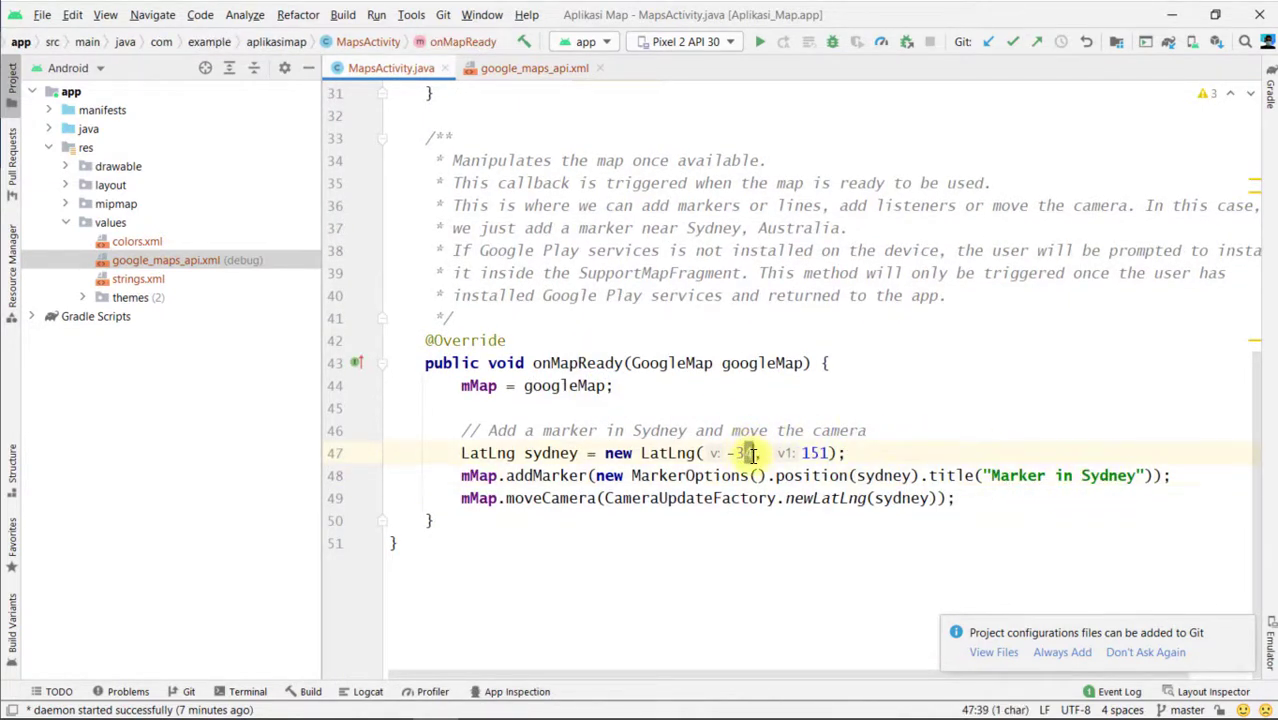
pyautogui.press('Left')
pyautogui.hotkey('shift', 'Right')
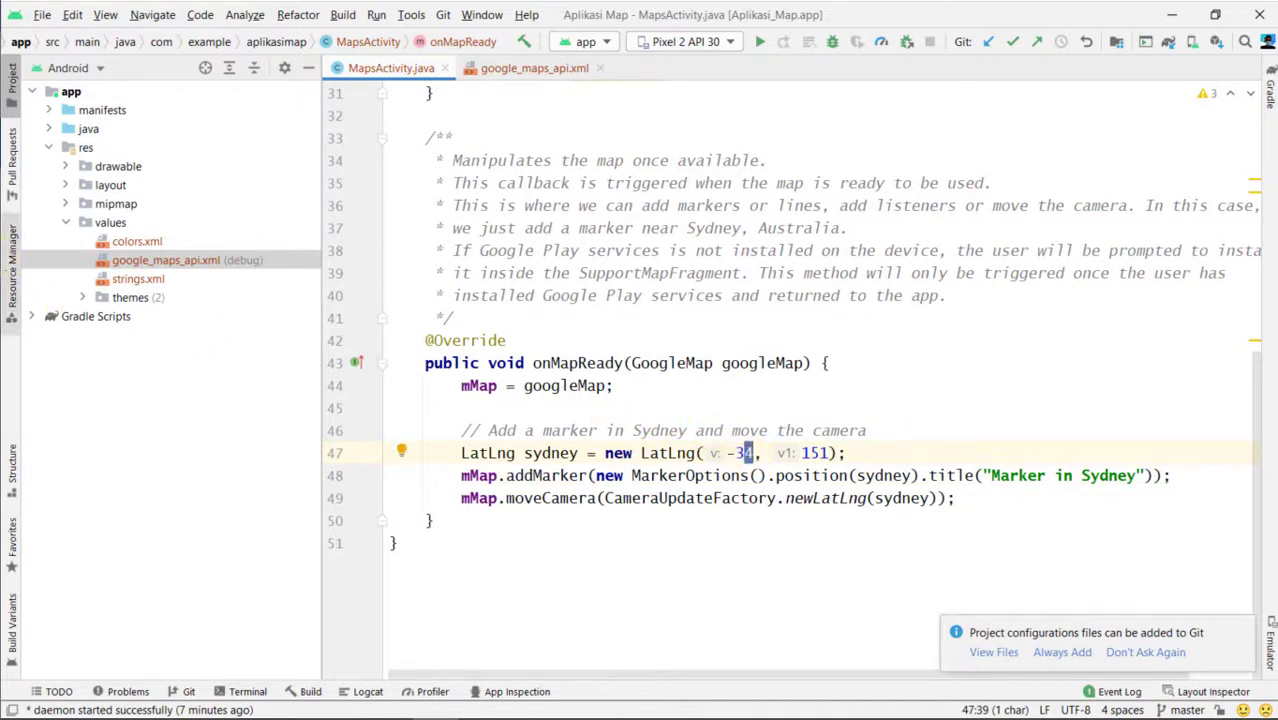
# Step: Rename the LatLng variable sydney to polines in its declaration and in the addMarker and moveCamera calls
pyautogui.click(563, 455)
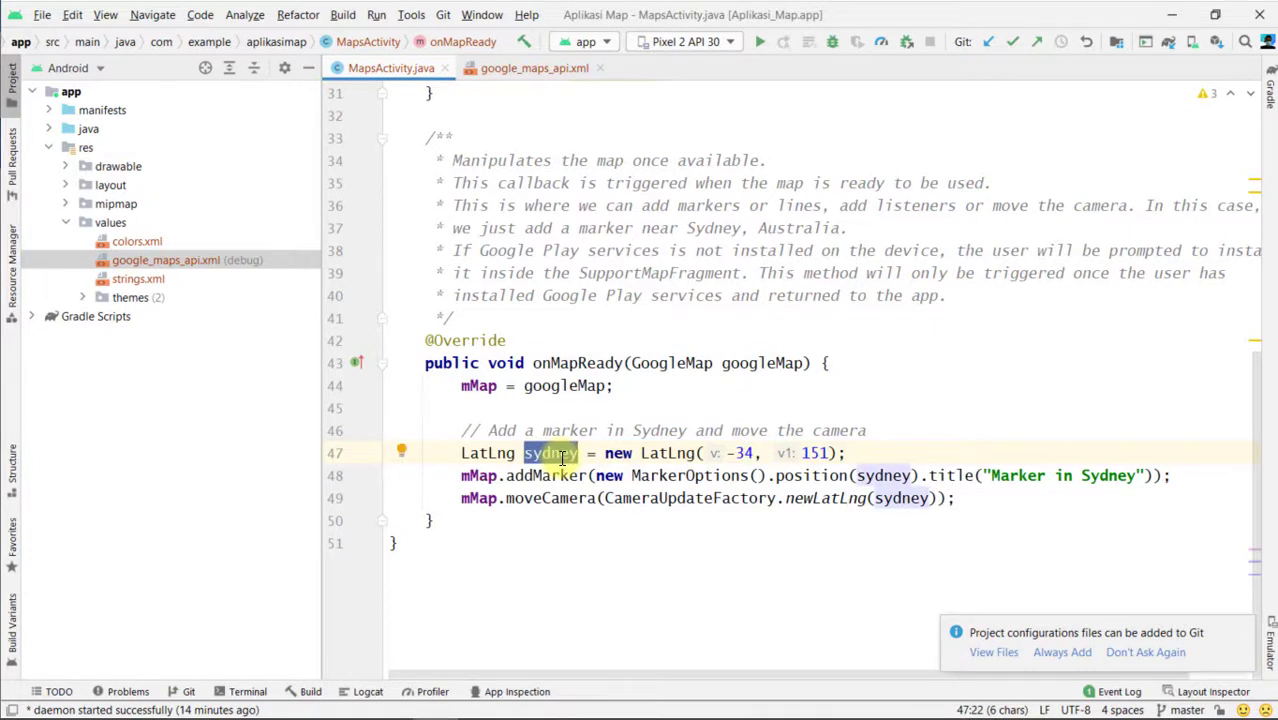
pyautogui.write('polines')
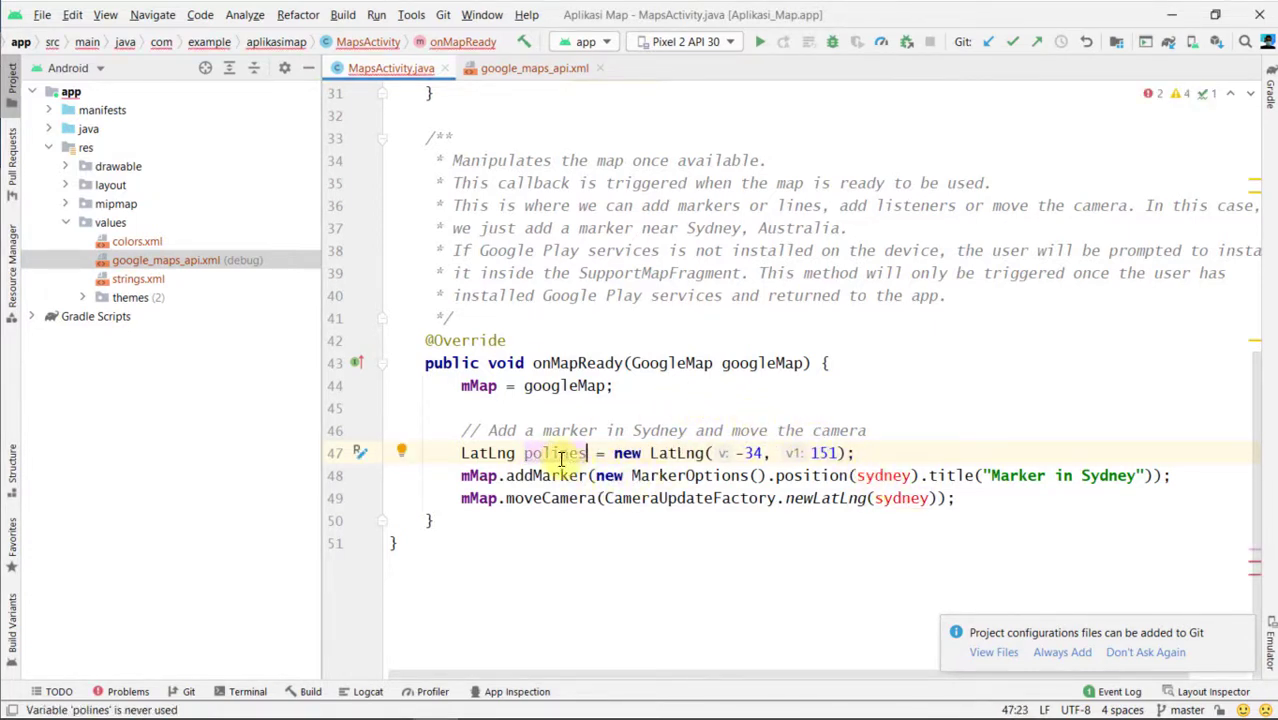
pyautogui.doubleClick(561, 455)
pyautogui.hotkey('ctrl', 'c')
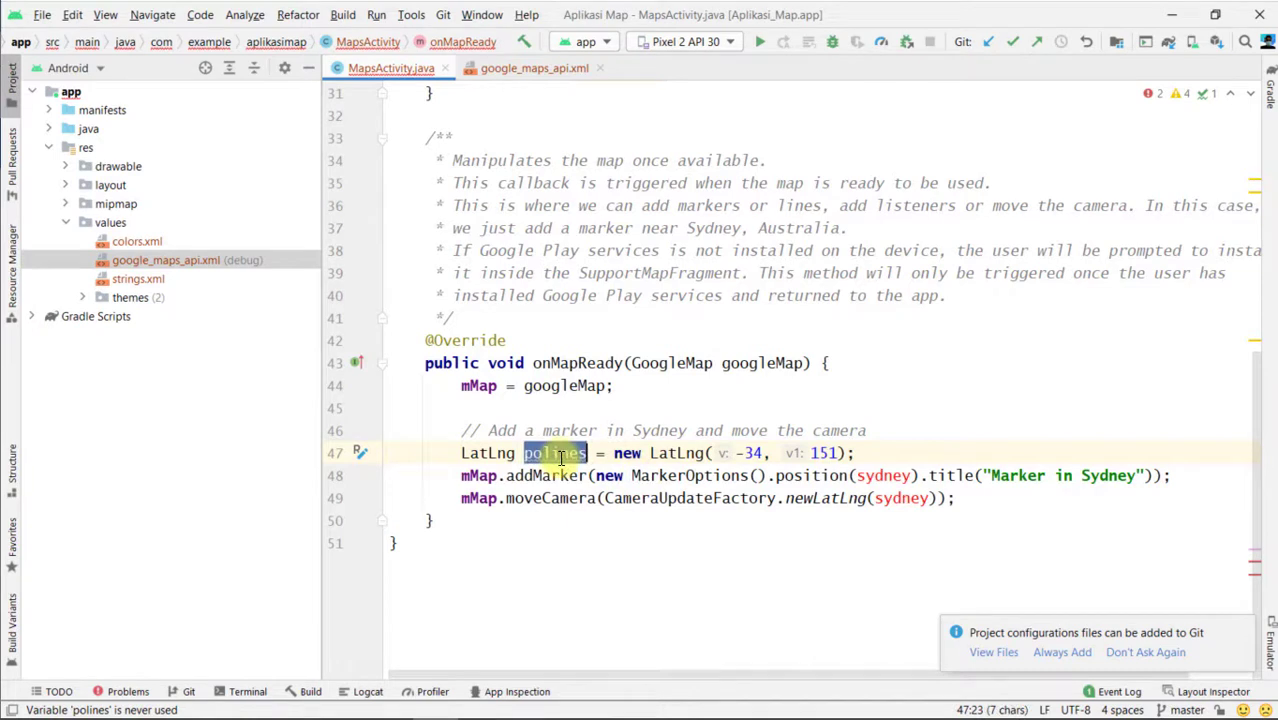
pyautogui.doubleClick(886, 476)
pyautogui.hotkey('ctrl', 'v')
pyautogui.doubleClick(893, 498)
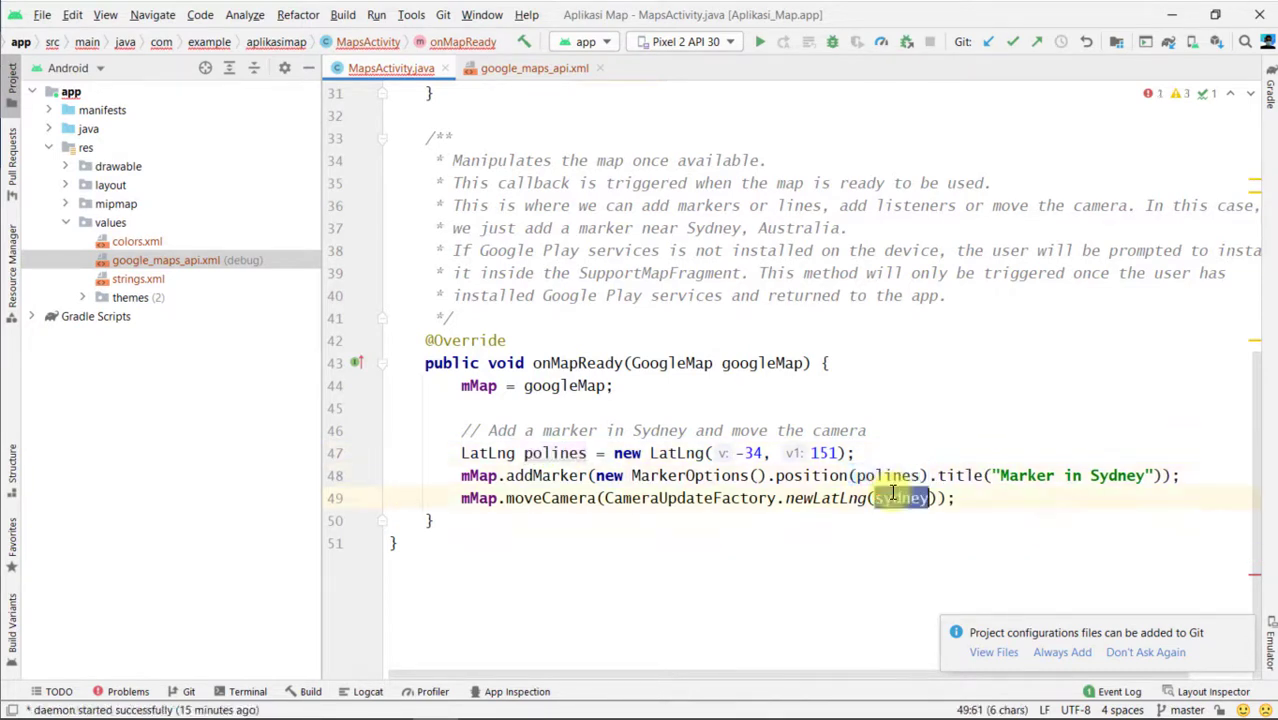
pyautogui.hotkey('ctrl', 'v')
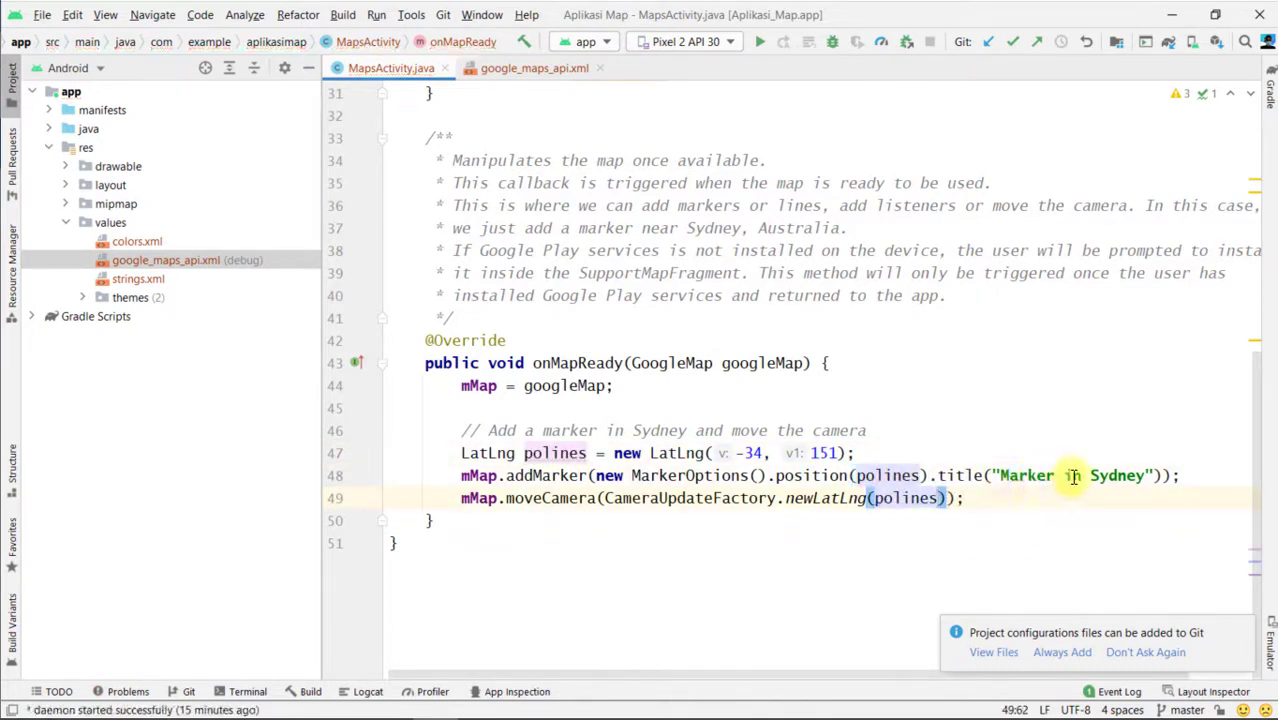
# Step: Change the marker title to "Marker in Polines" and select the coordinates in the polines LatLng declaration
pyautogui.moveTo(1090, 477); pyautogui.dragTo(1147, 475)
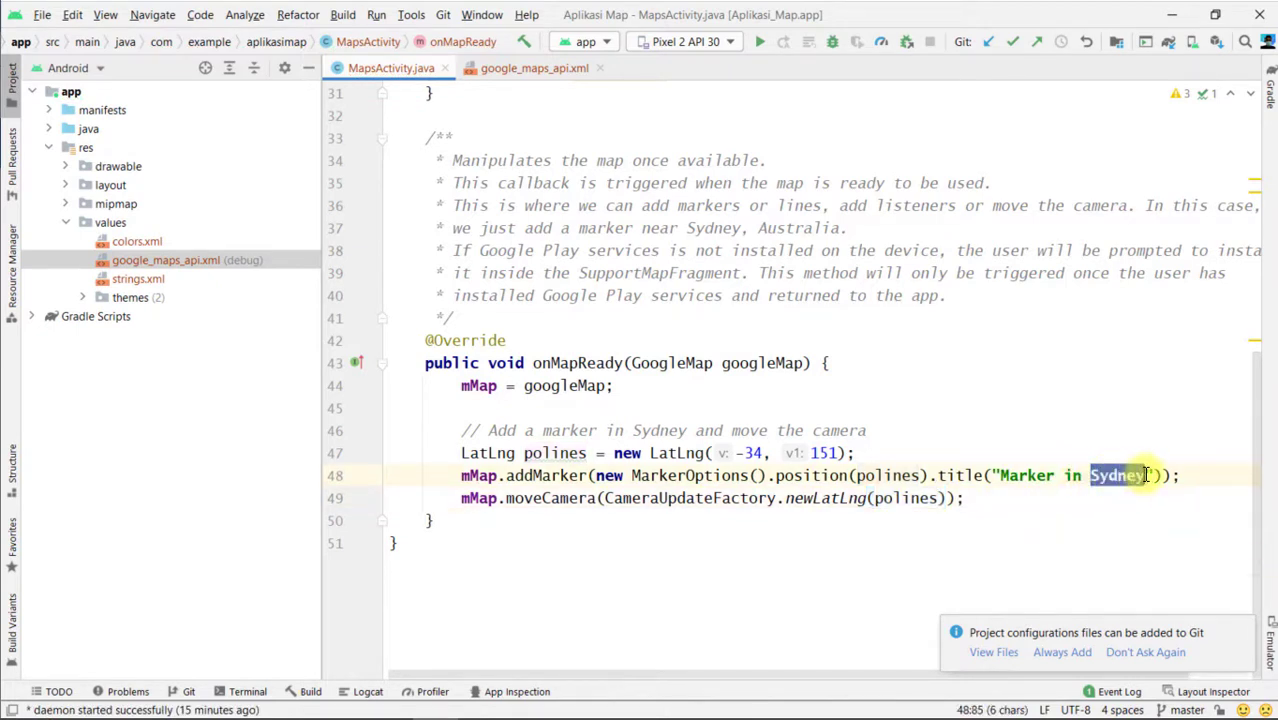
pyautogui.write('Polines')
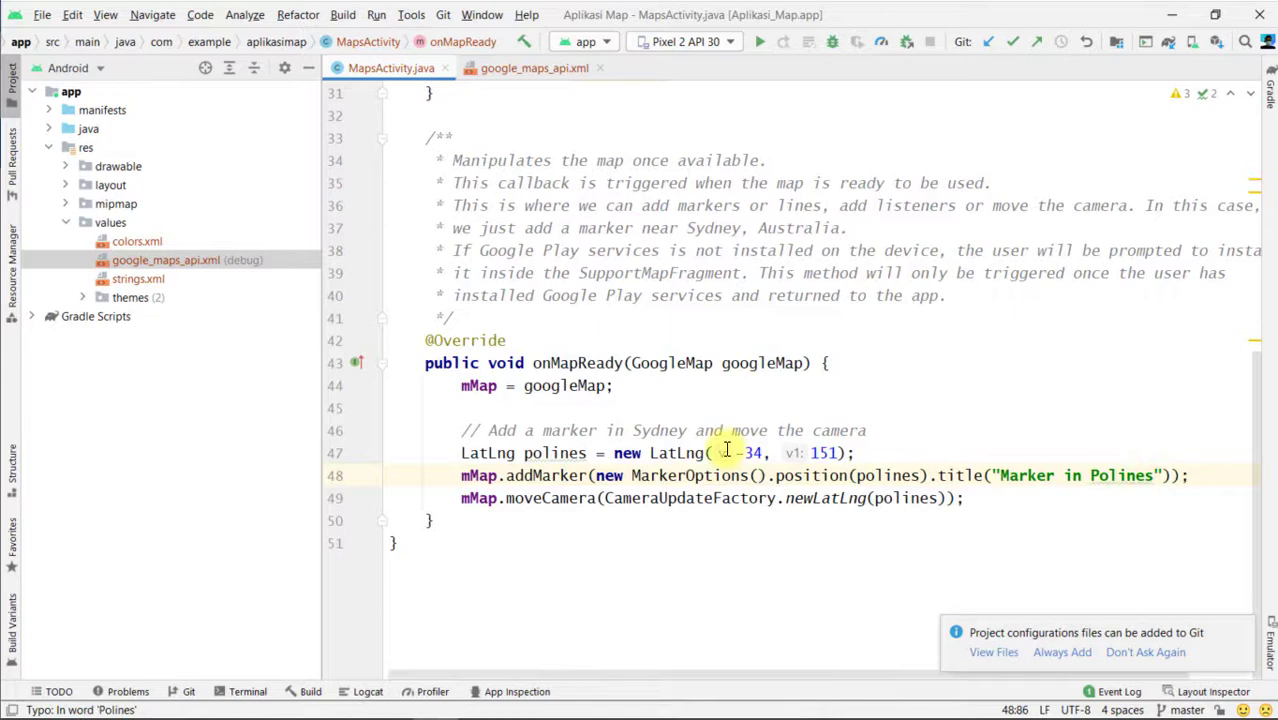
pyautogui.moveTo(736, 453); pyautogui.dragTo(818, 453)
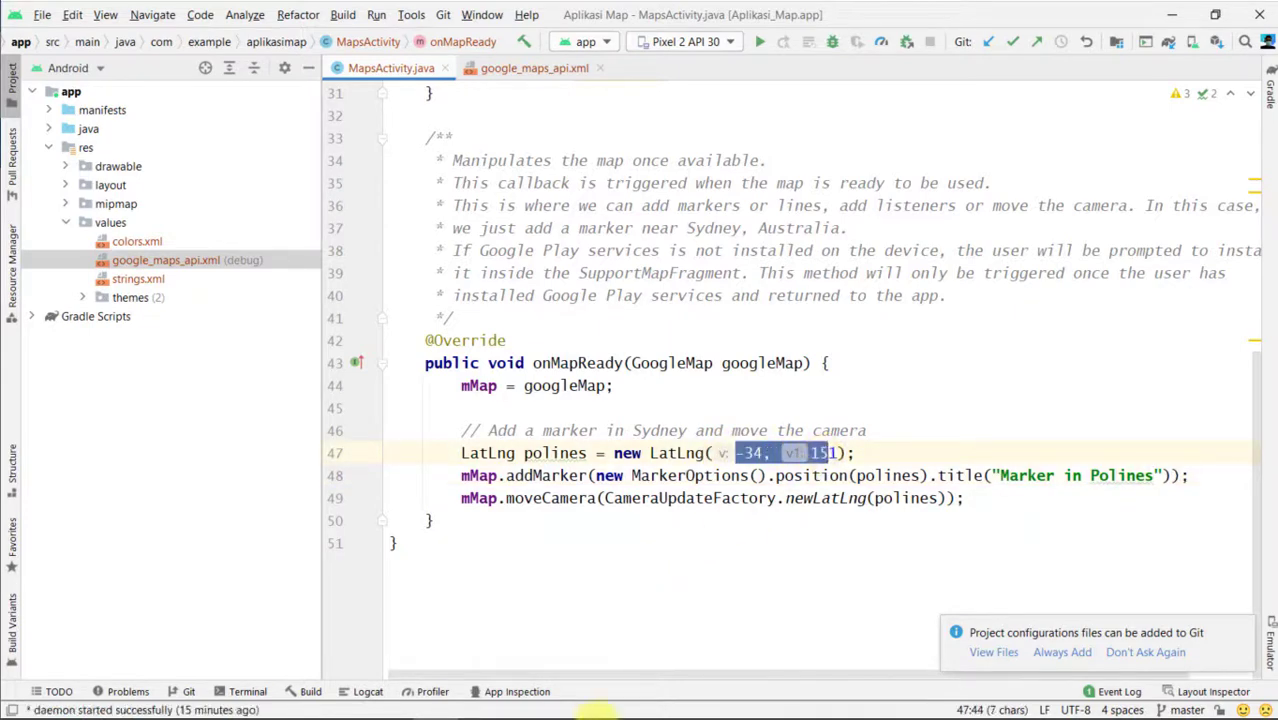
# Step: Switch to Chrome, open Google Maps (maps.google.co.id) in a new browser tab, and search for Polines
pyautogui.moveTo(559, 698)
pyautogui.click(445, 702)
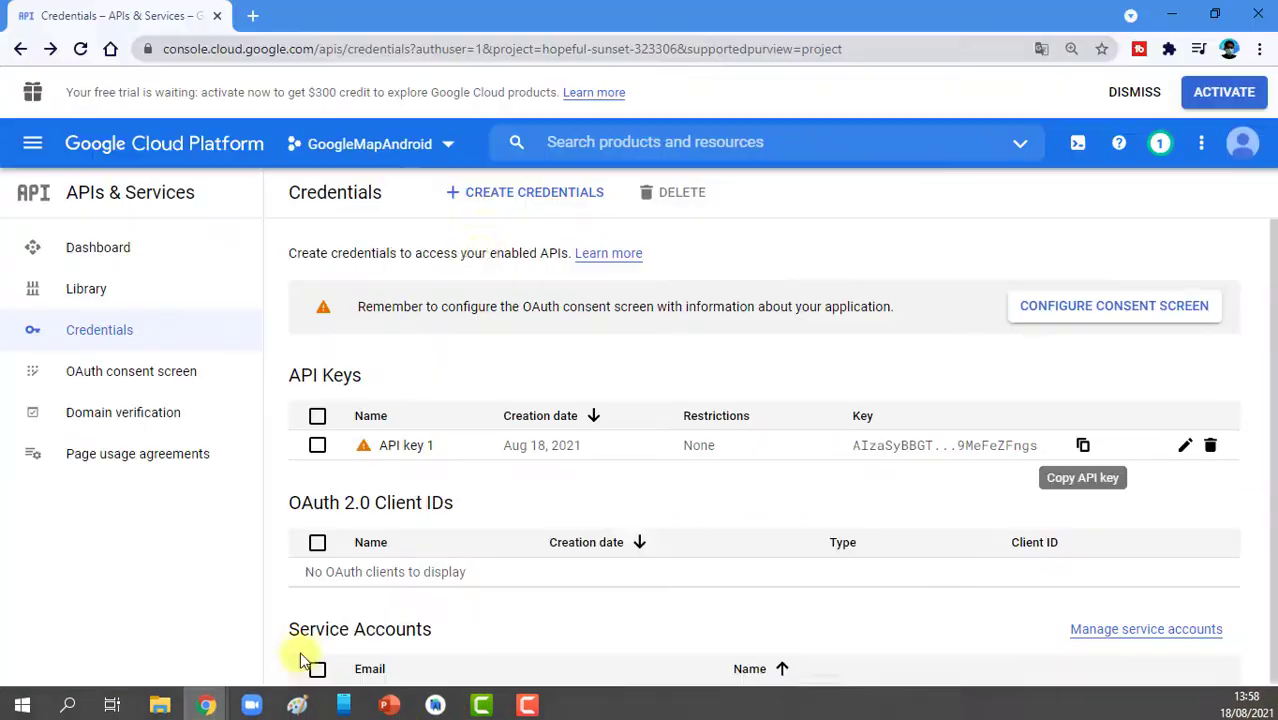
pyautogui.click(251, 18)
pyautogui.write('maps.google.co.id')
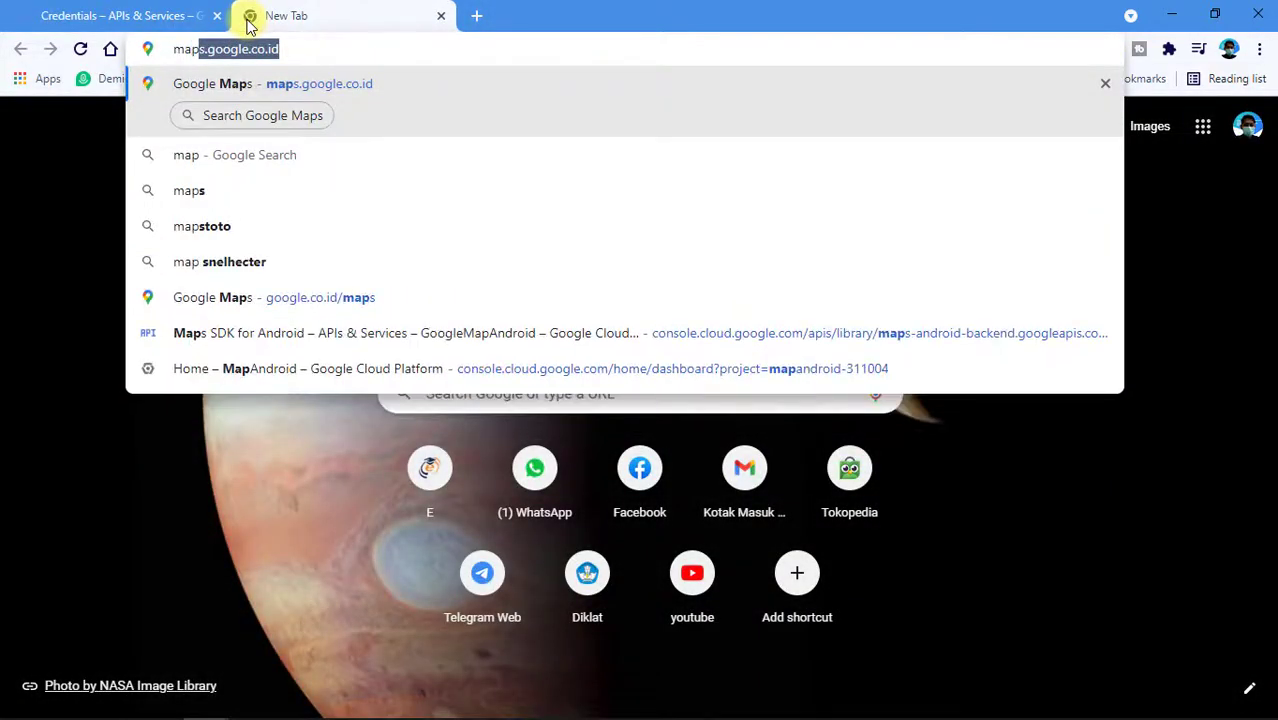
pyautogui.press('Return')
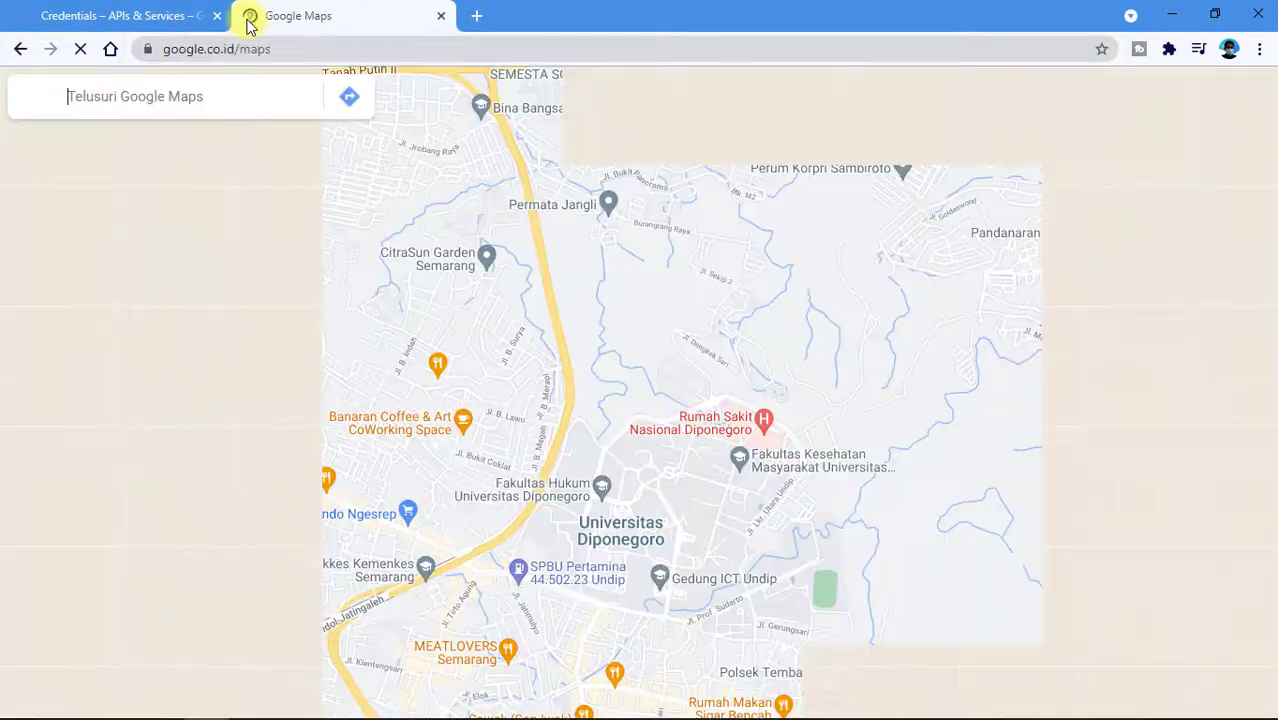
pyautogui.click(239, 106)
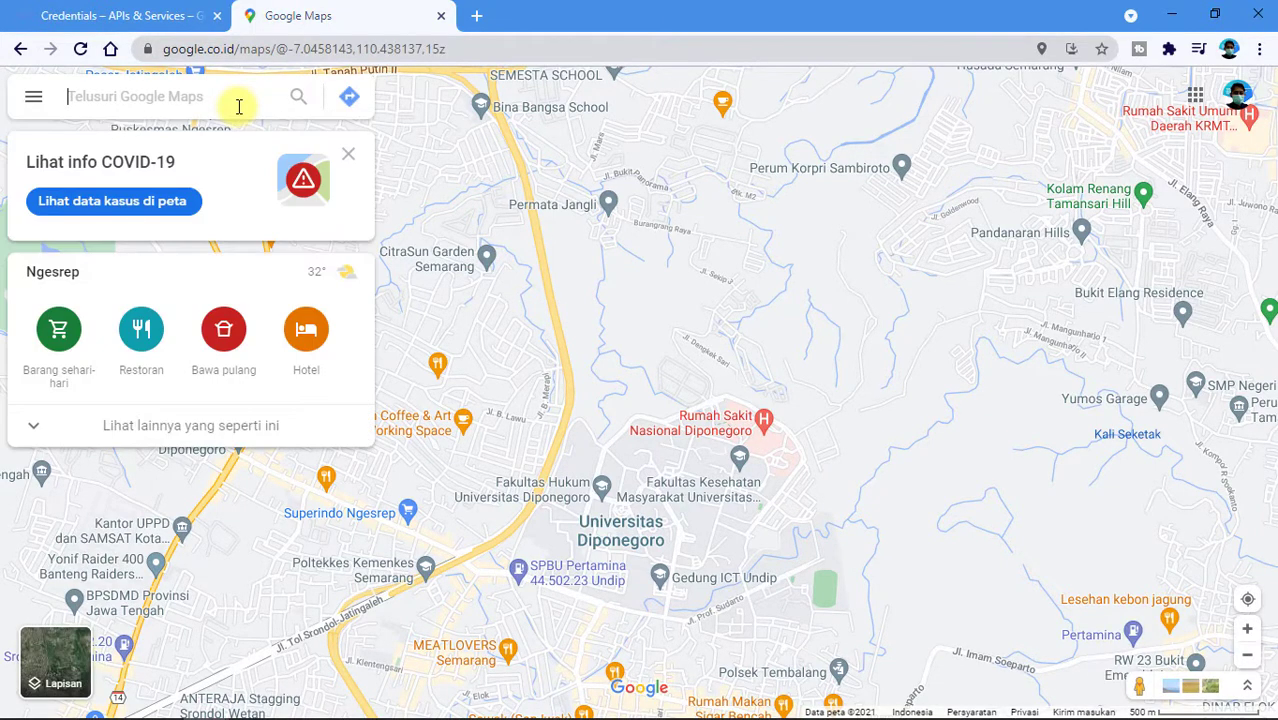
pyautogui.write('Polines')
pyautogui.press('Return')
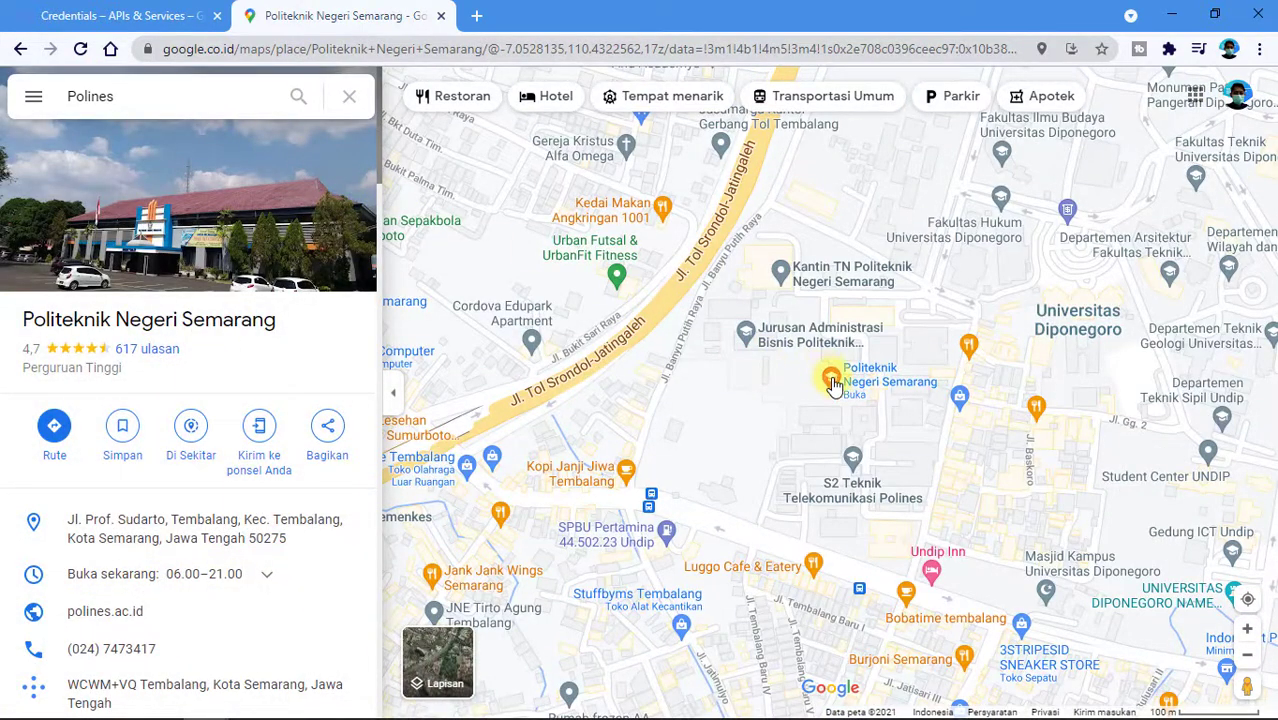
# Step: Select the Politeknik Negeri Semarang place on the map and copy the latitude and longitude at its marker
pyautogui.moveTo(833, 383)
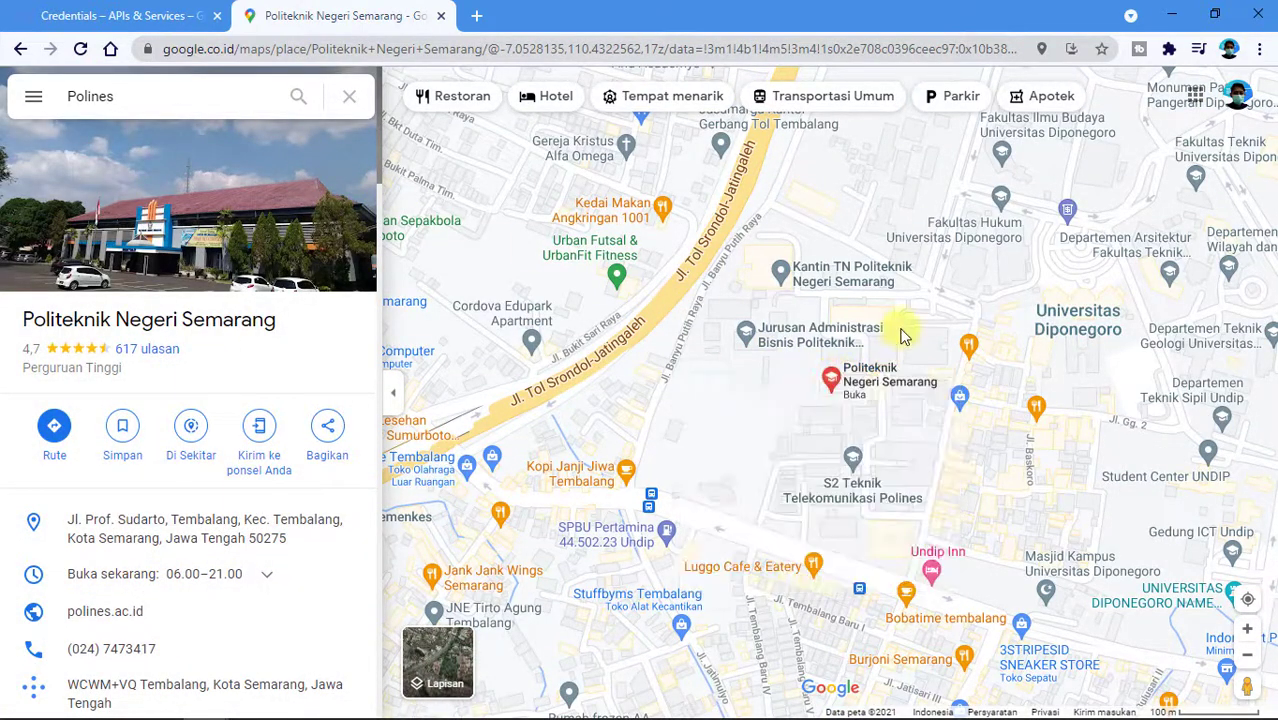
pyautogui.moveTo(845, 338)
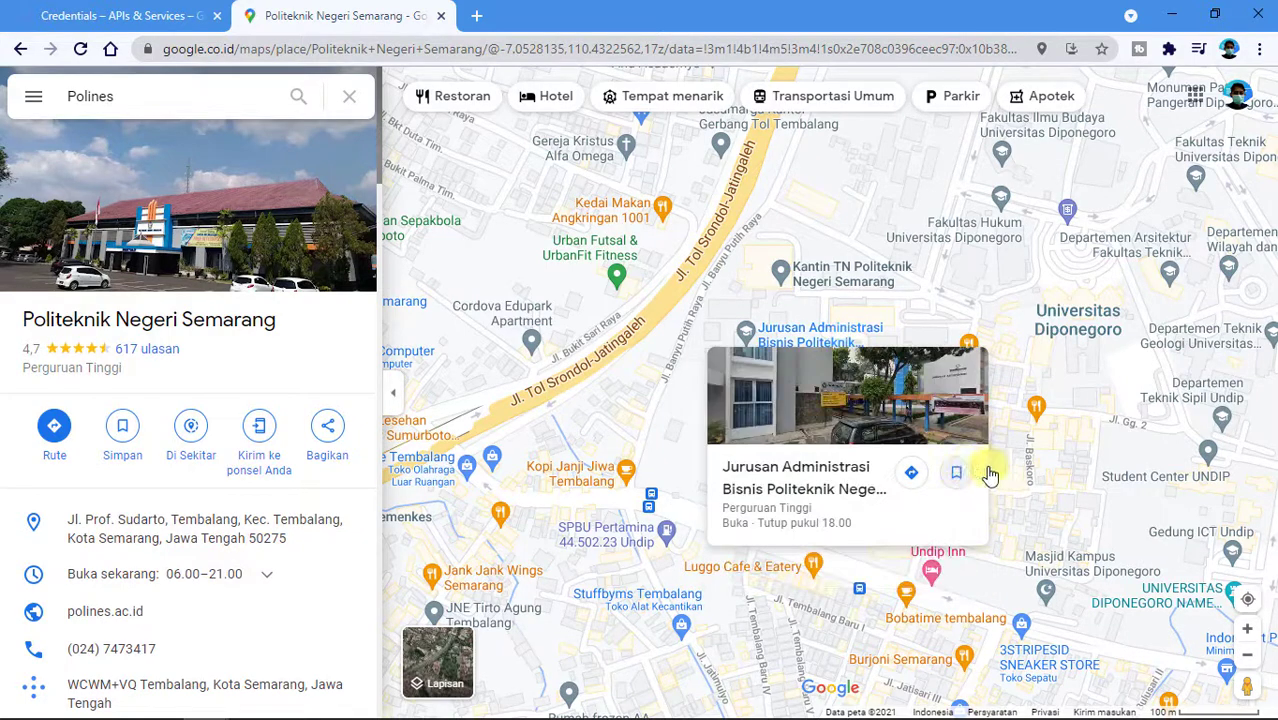
pyautogui.click(836, 383)
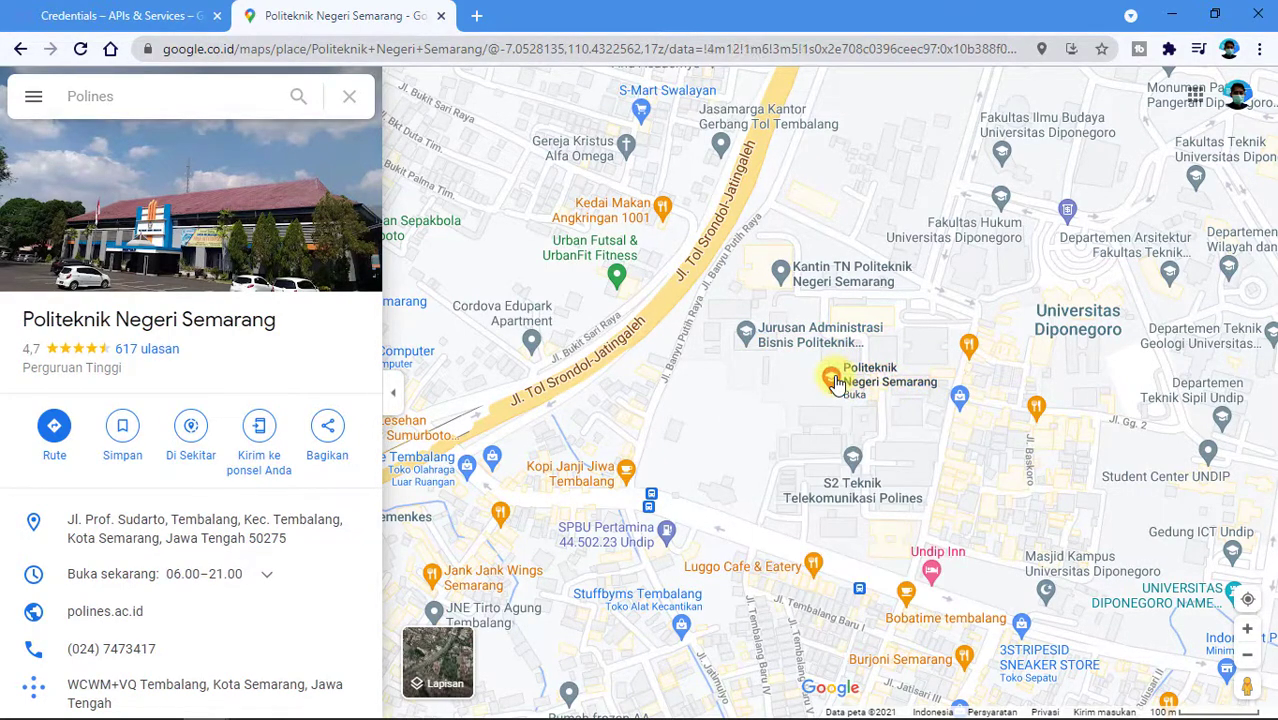
pyautogui.rightClick(836, 383)
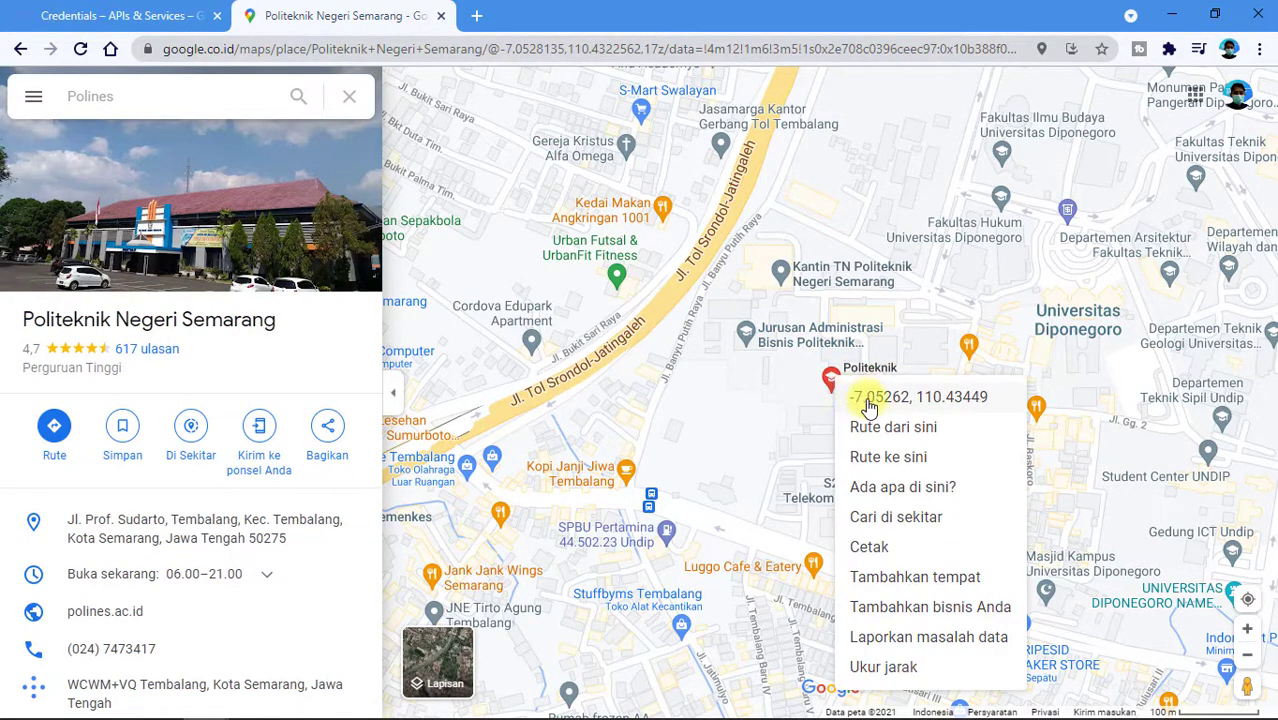
pyautogui.click(868, 397)
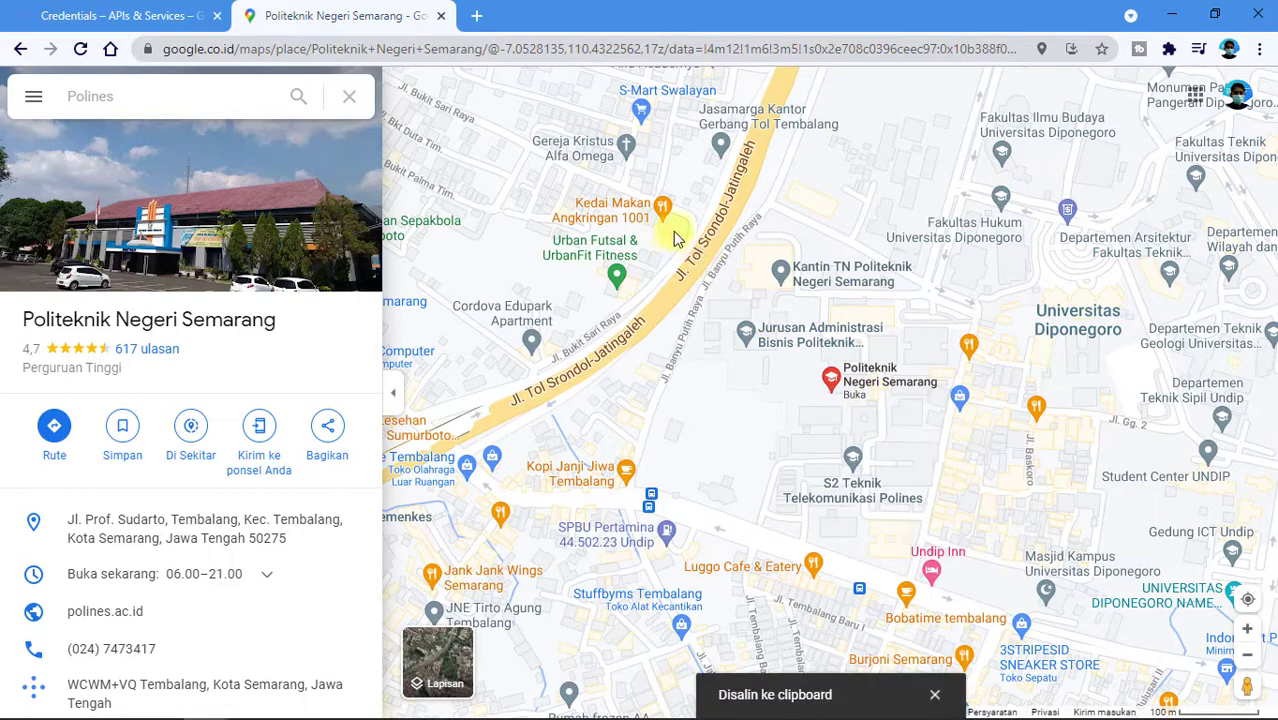
# Step: Switch to Android Studio and replace the selected coordinates in the polines LatLng declaration with the copied -7.052616489412172, 110.434487812271561
pyautogui.click(435, 701)
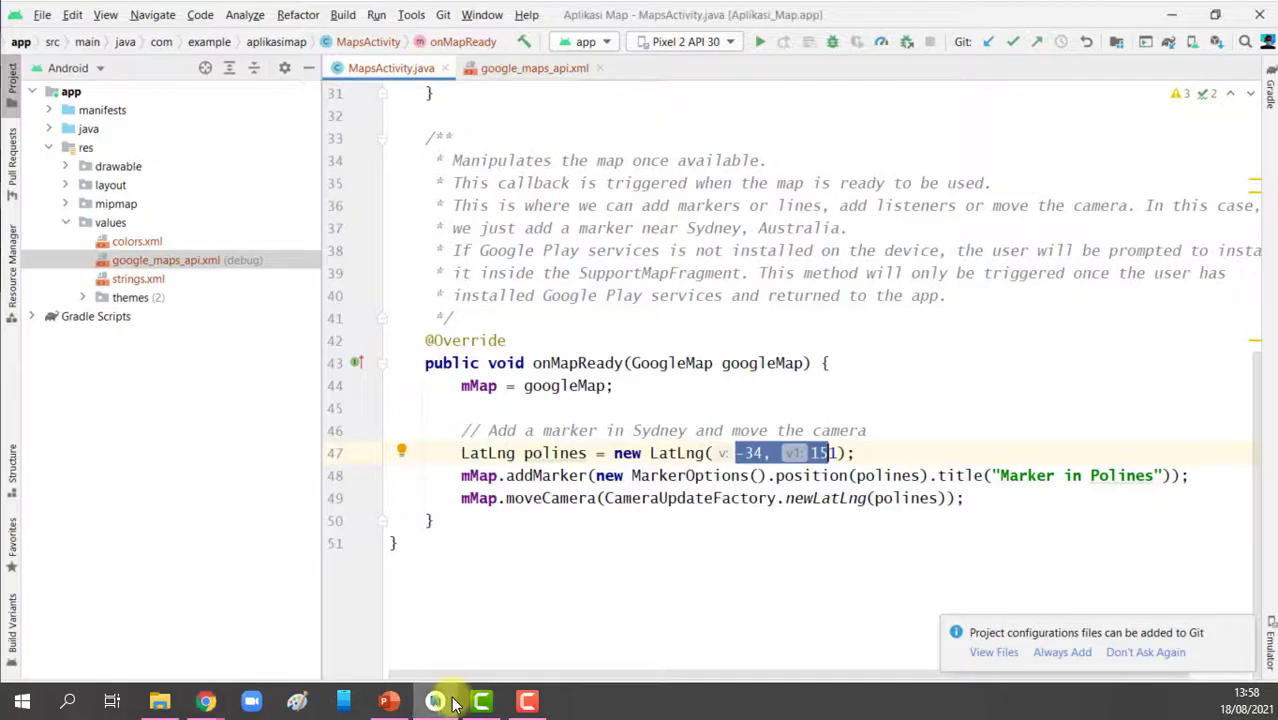
pyautogui.rightClick(775, 452)
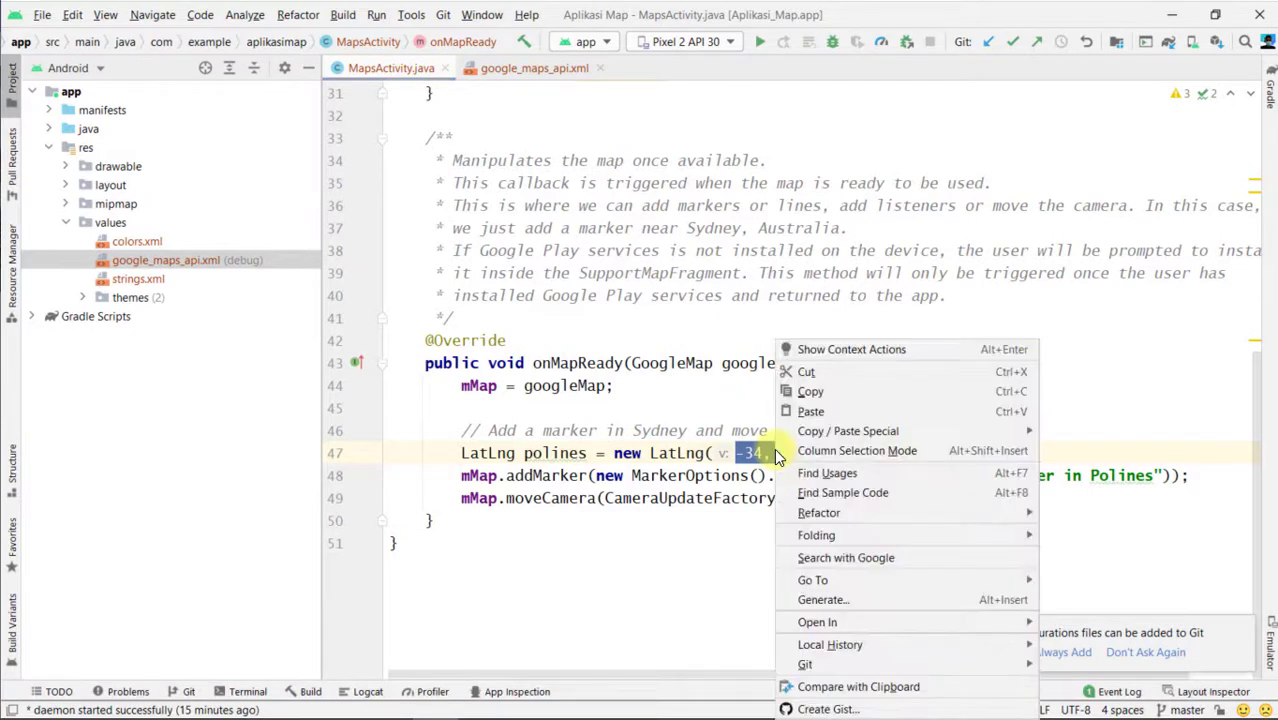
pyautogui.click(808, 412)
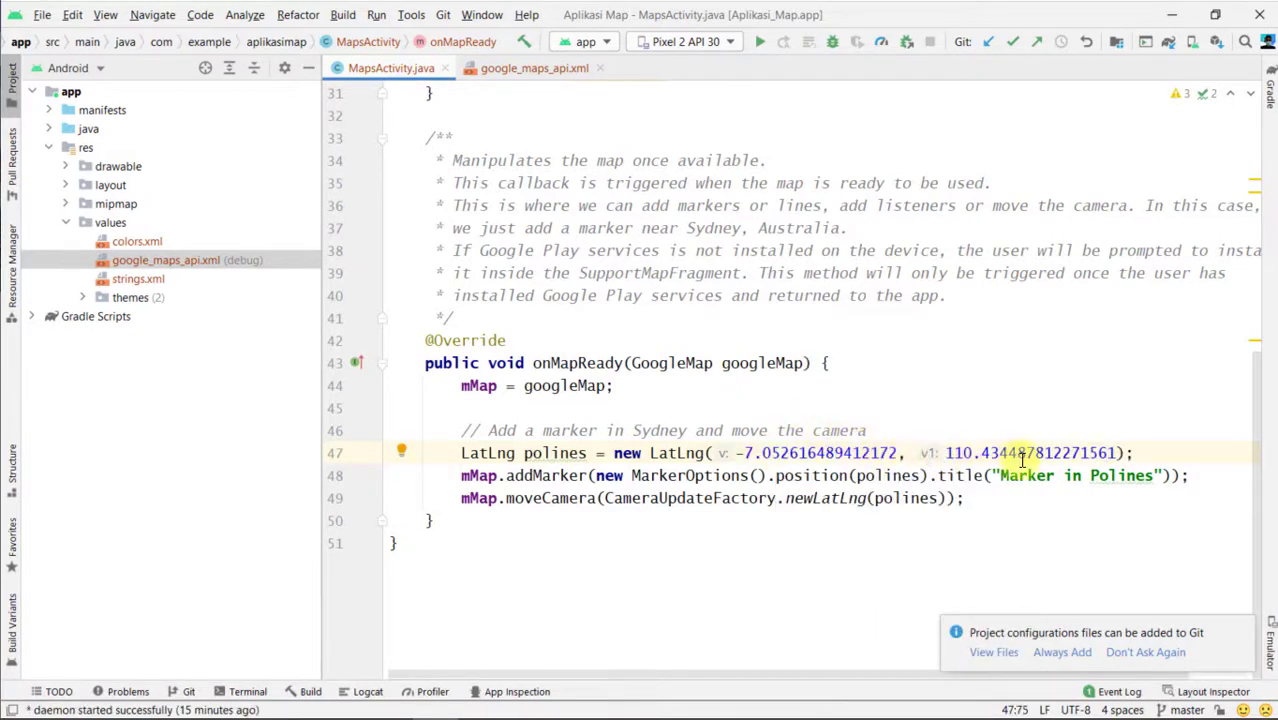
pyautogui.click(1052, 564)
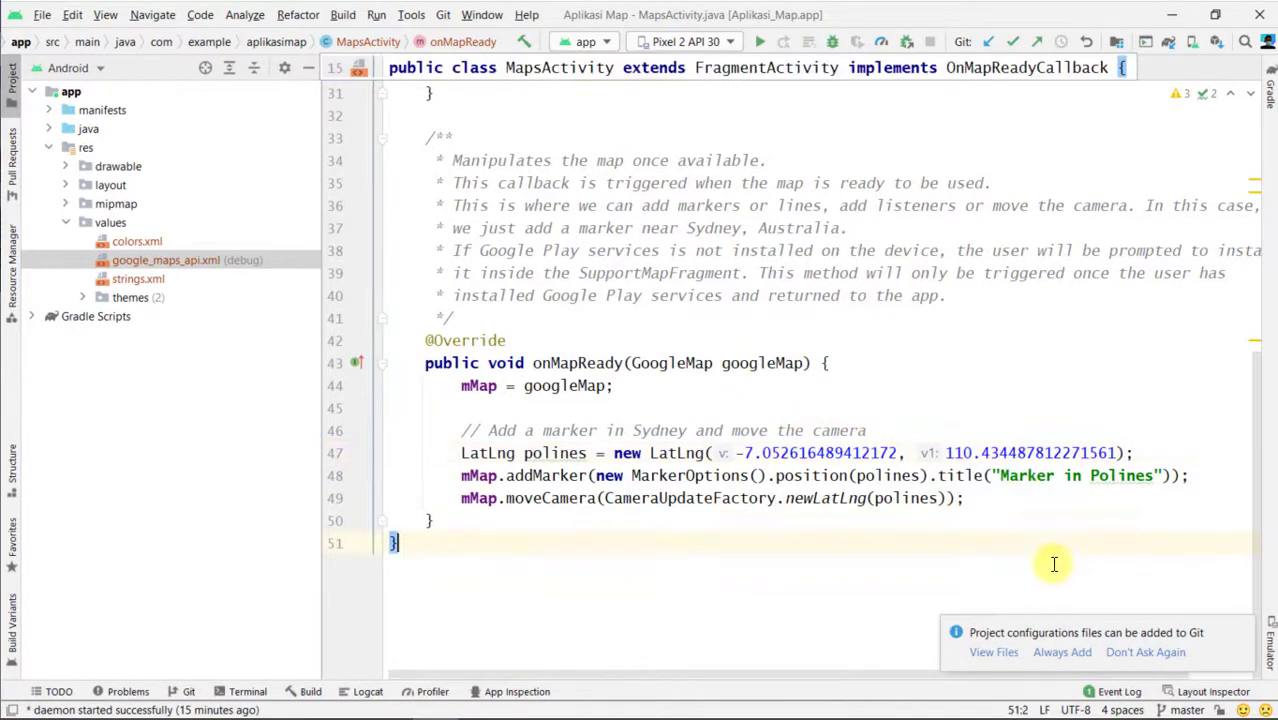
# Step: Dismiss the Git configuration notification and run the app configuration on the Pixel 2 API 30 emulator
pyautogui.click(1242, 629)
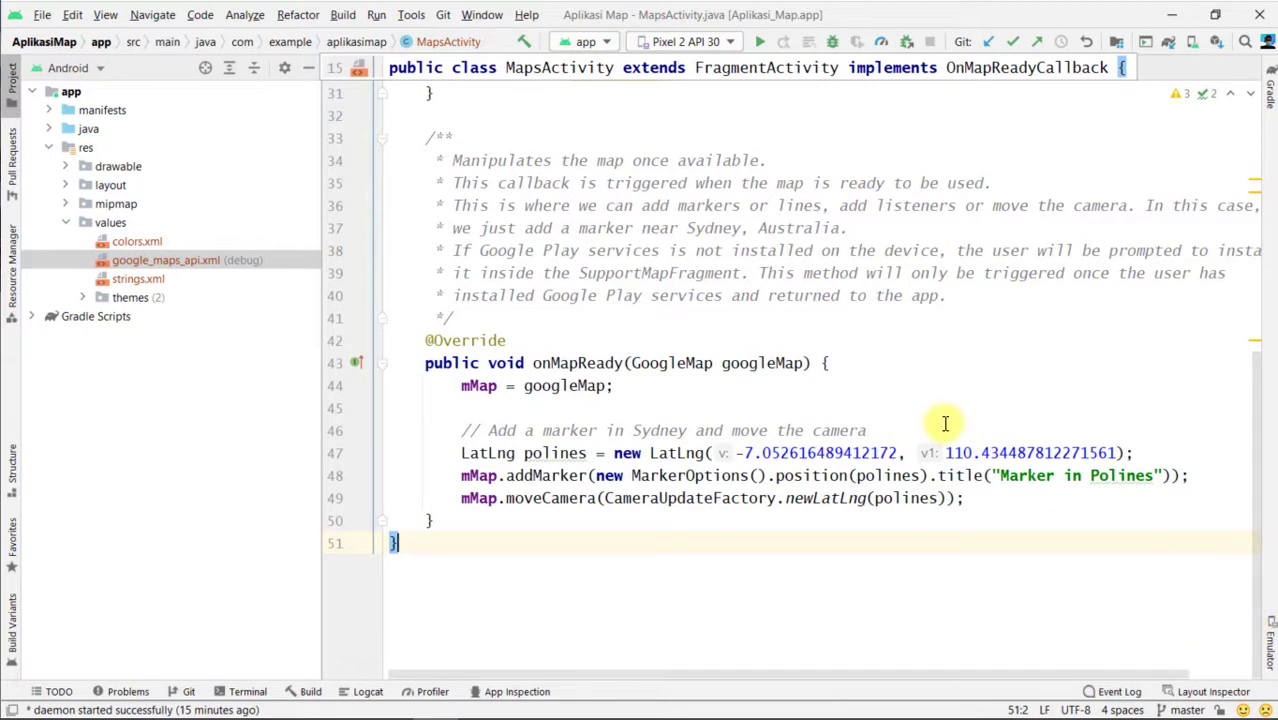
pyautogui.click(741, 228)
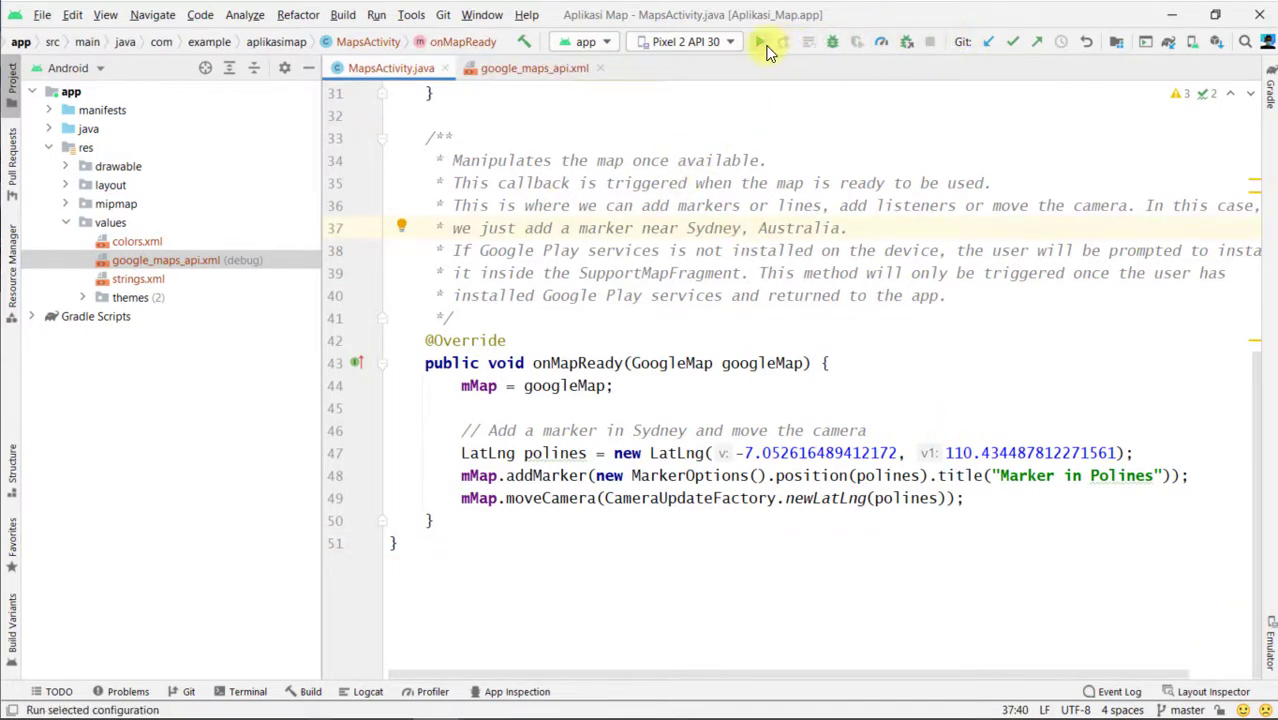
pyautogui.click(763, 45)
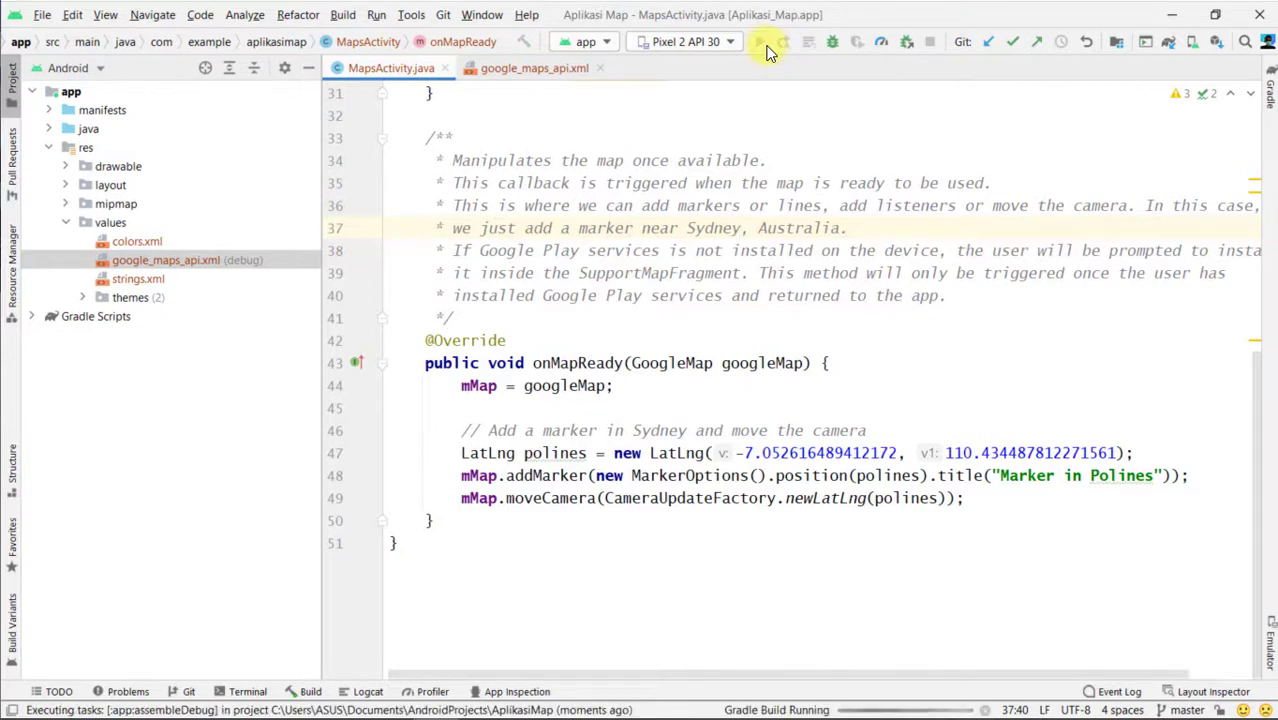